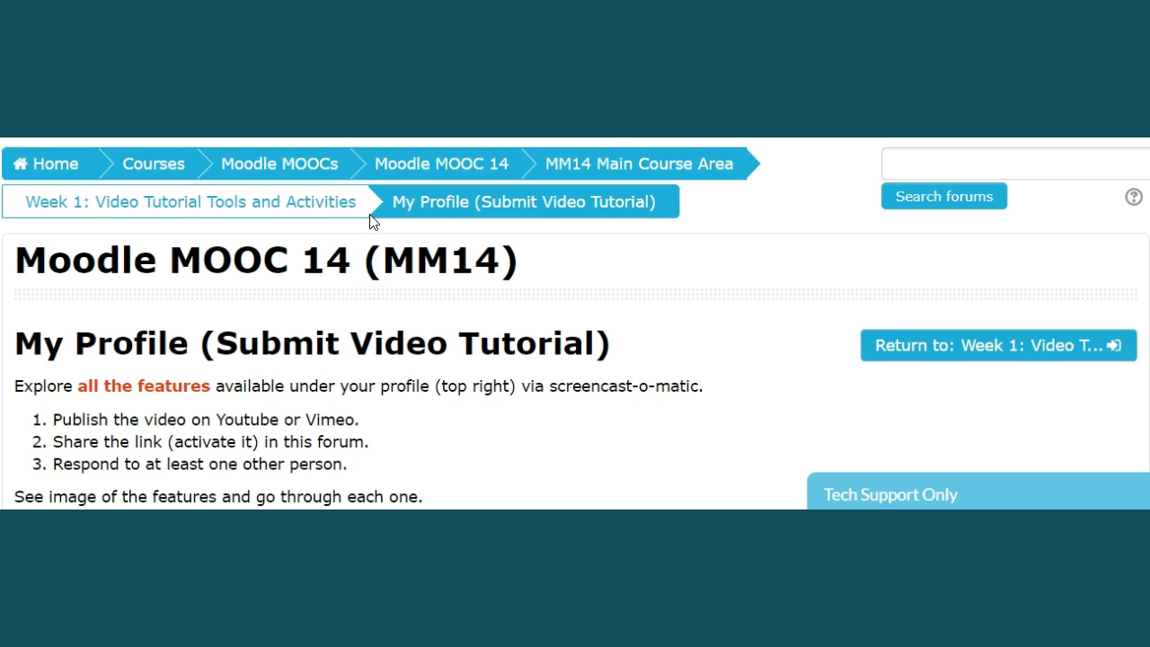
click(424, 215)
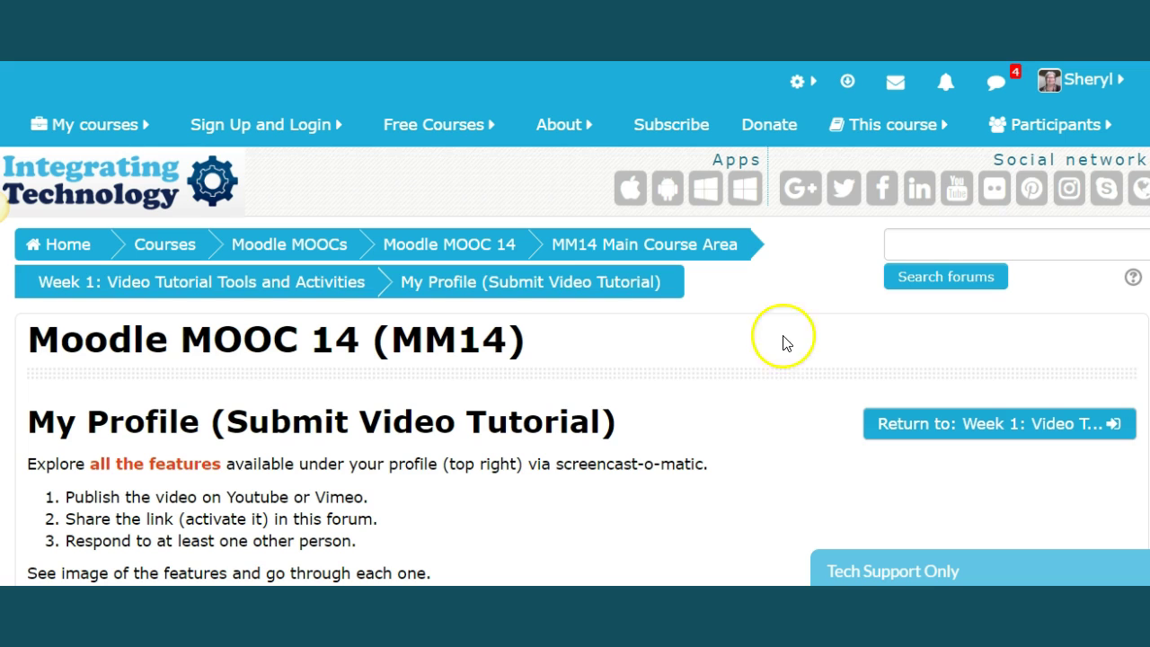
click(1029, 94)
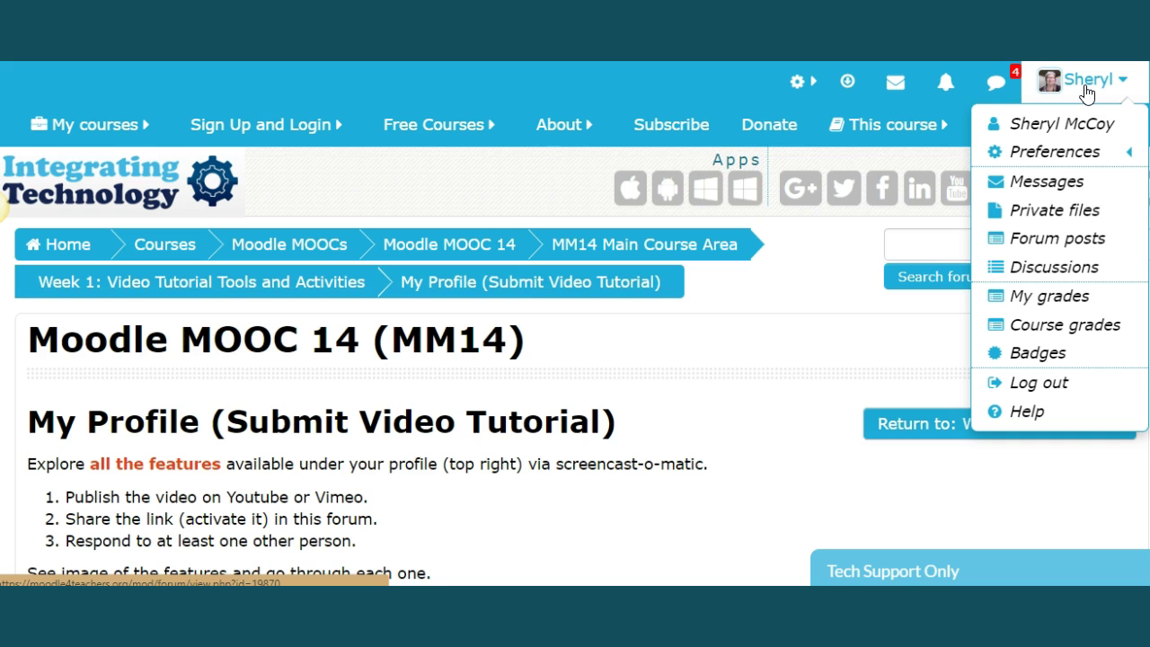
drag(1086, 92, 485, 422)
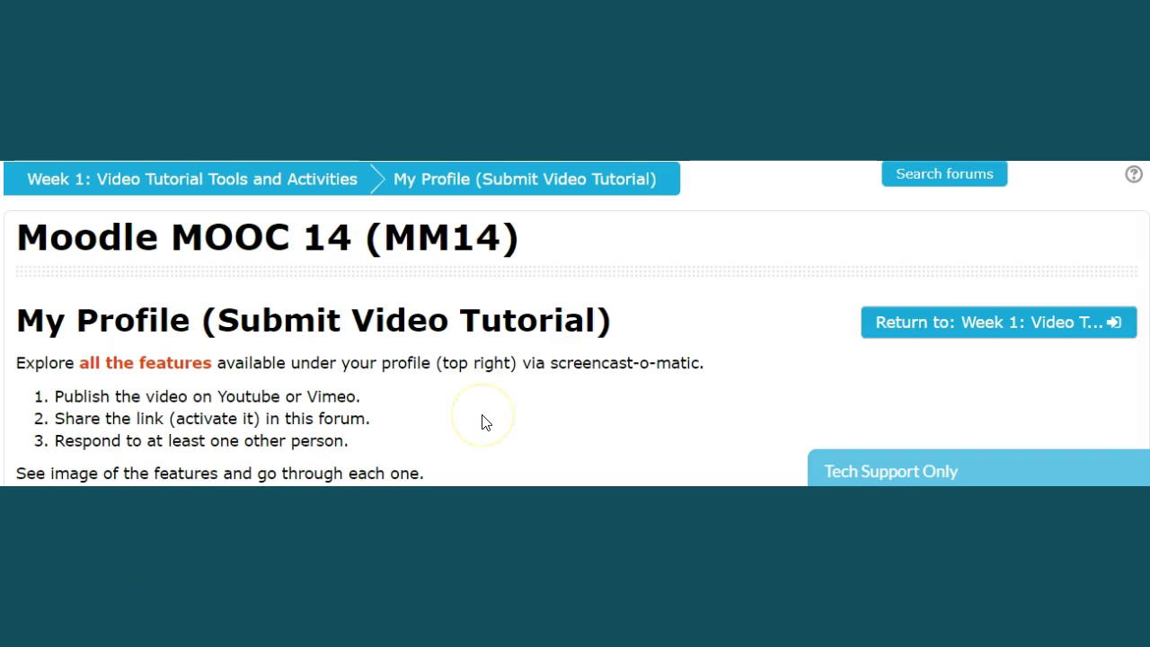
click(402, 440)
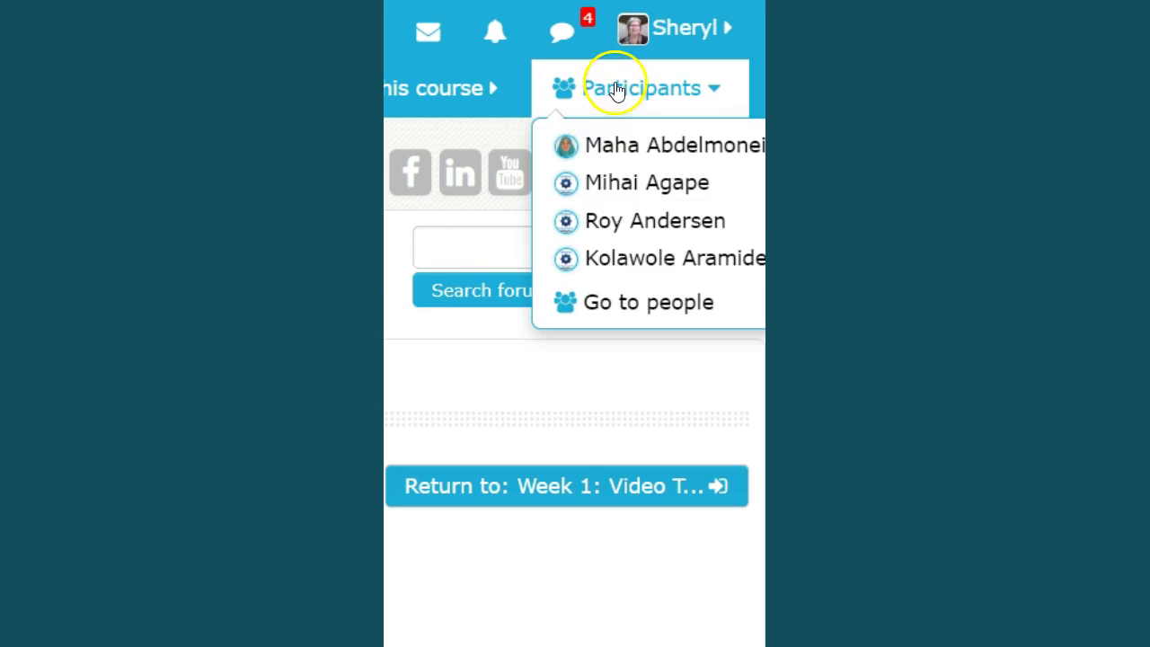
Review the options in the user profile menu, including the profile, password, message, blog and badge entries under Preferences.
mouse_move(655, 54)
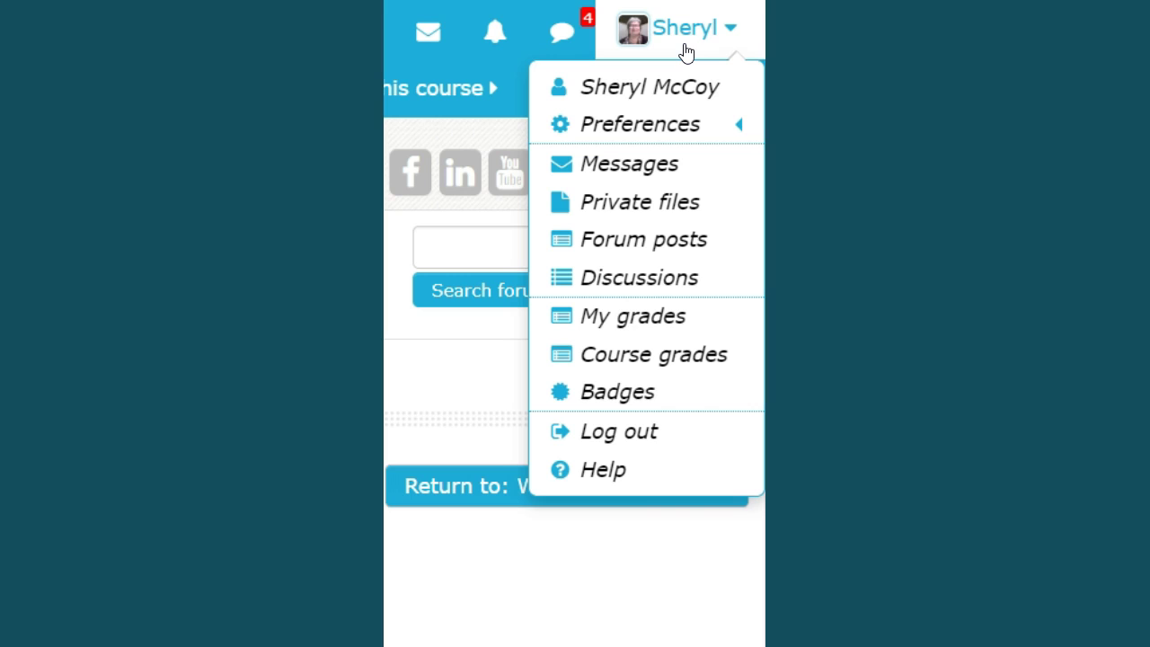
click(642, 88)
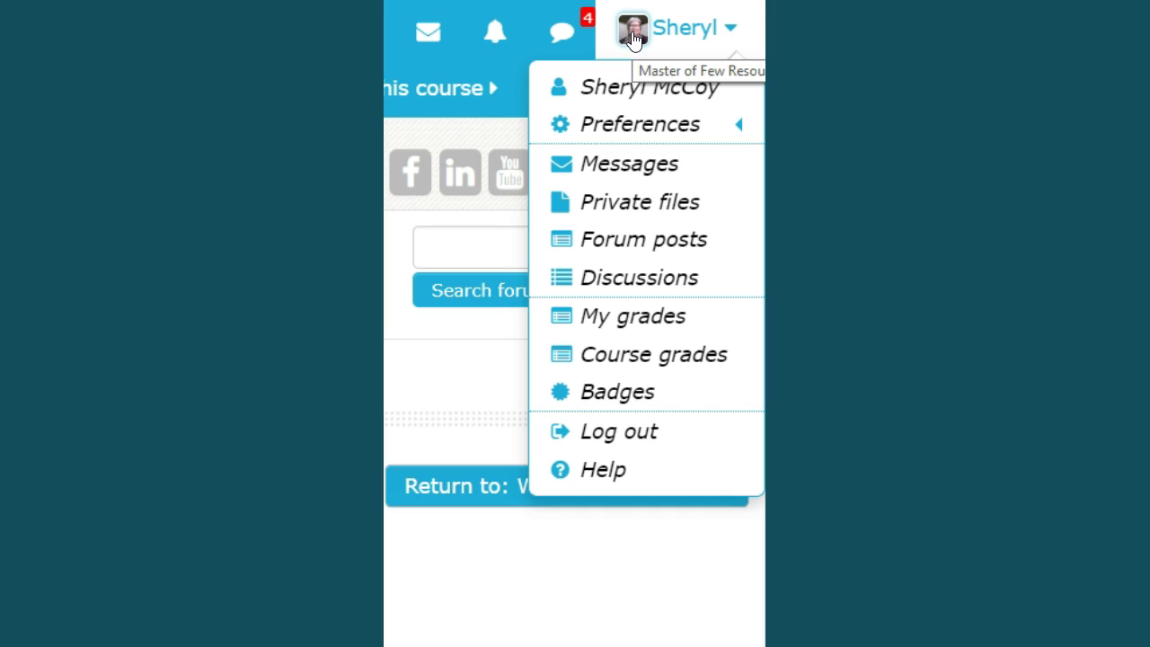
click(620, 93)
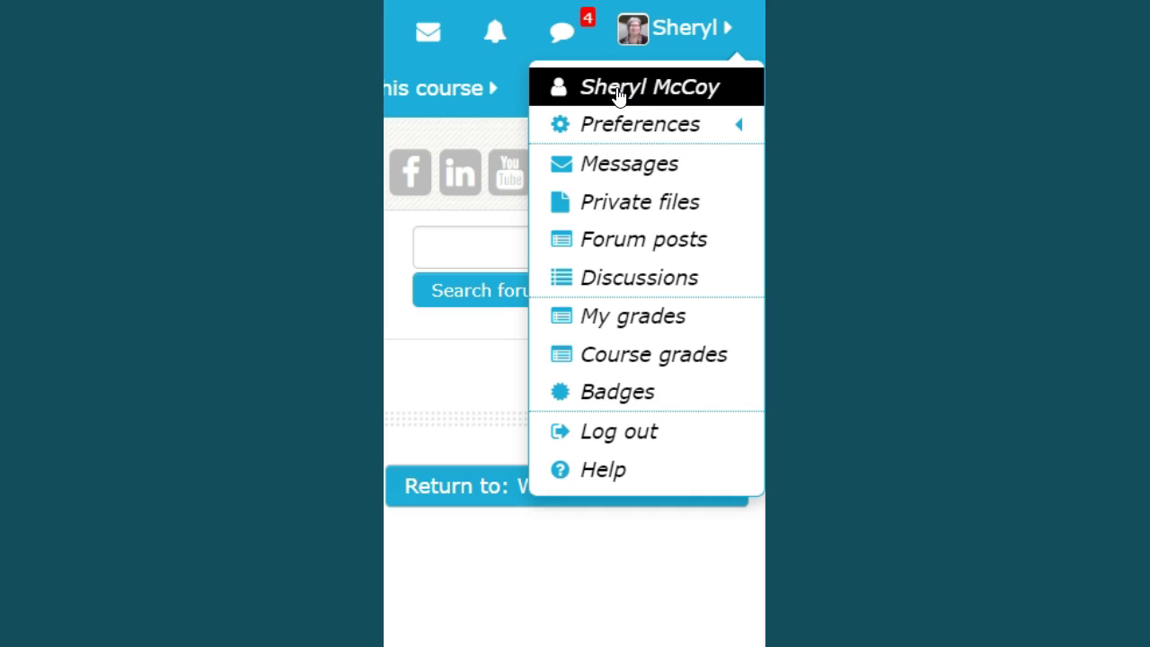
click(616, 118)
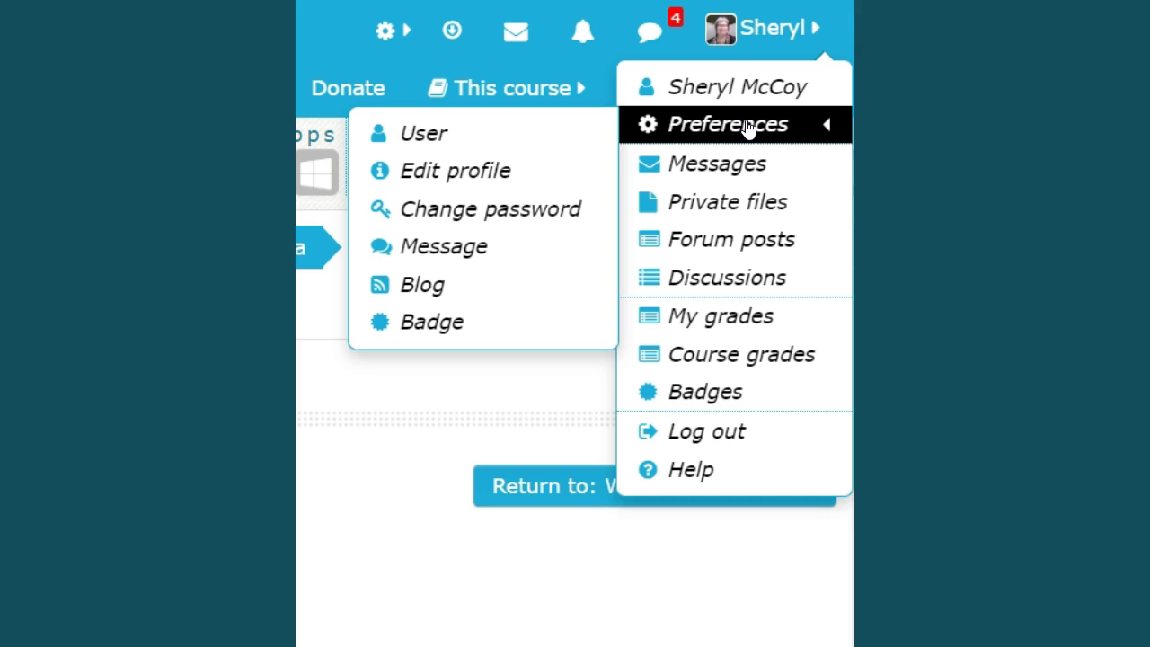
click(503, 135)
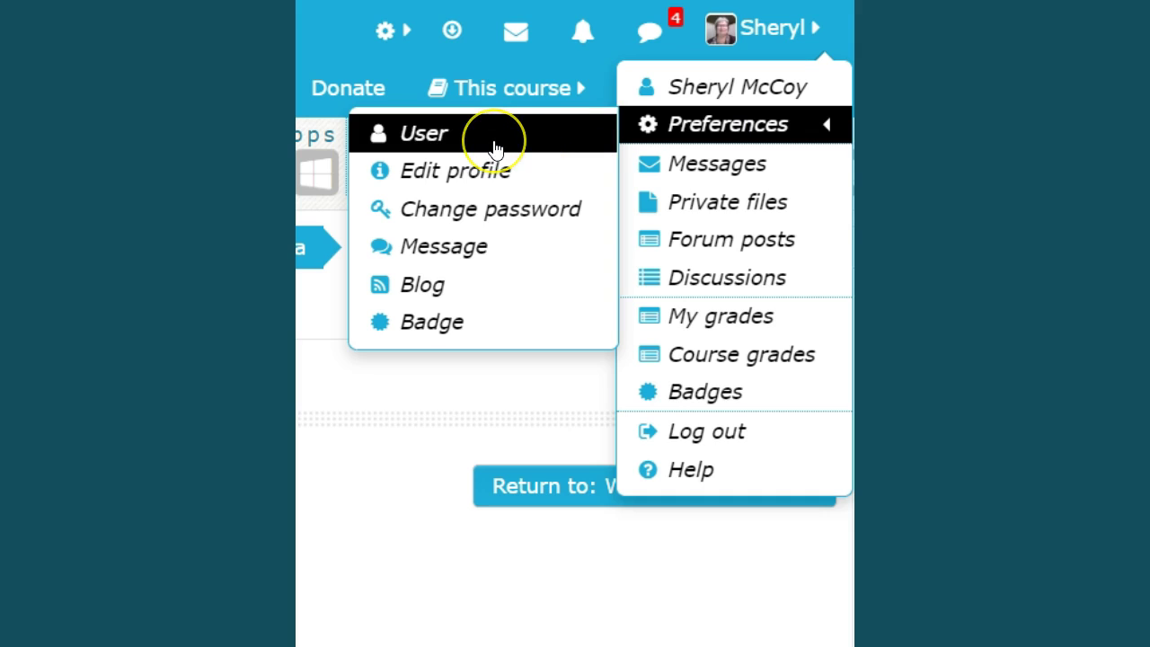
click(513, 174)
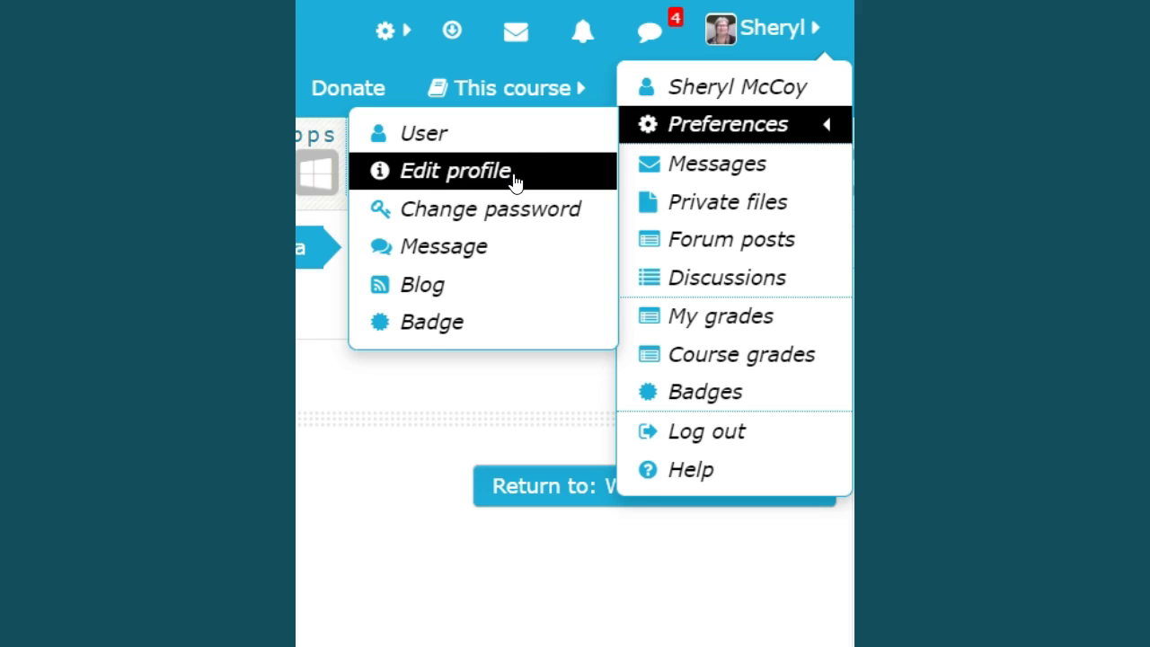
click(520, 210)
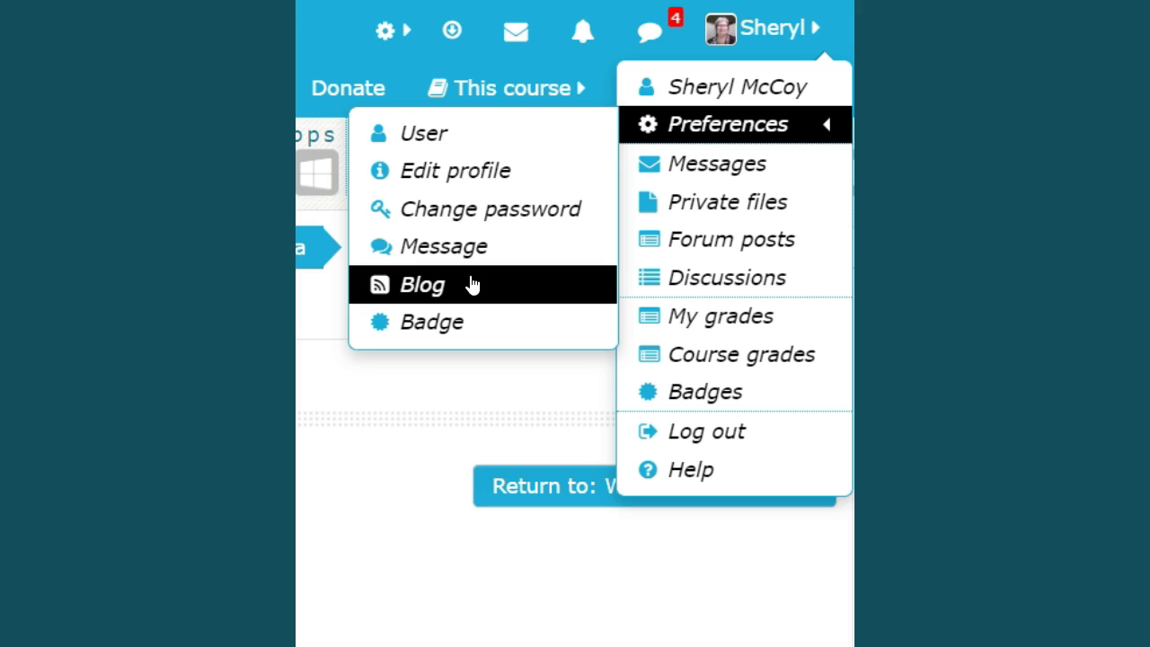
click(469, 326)
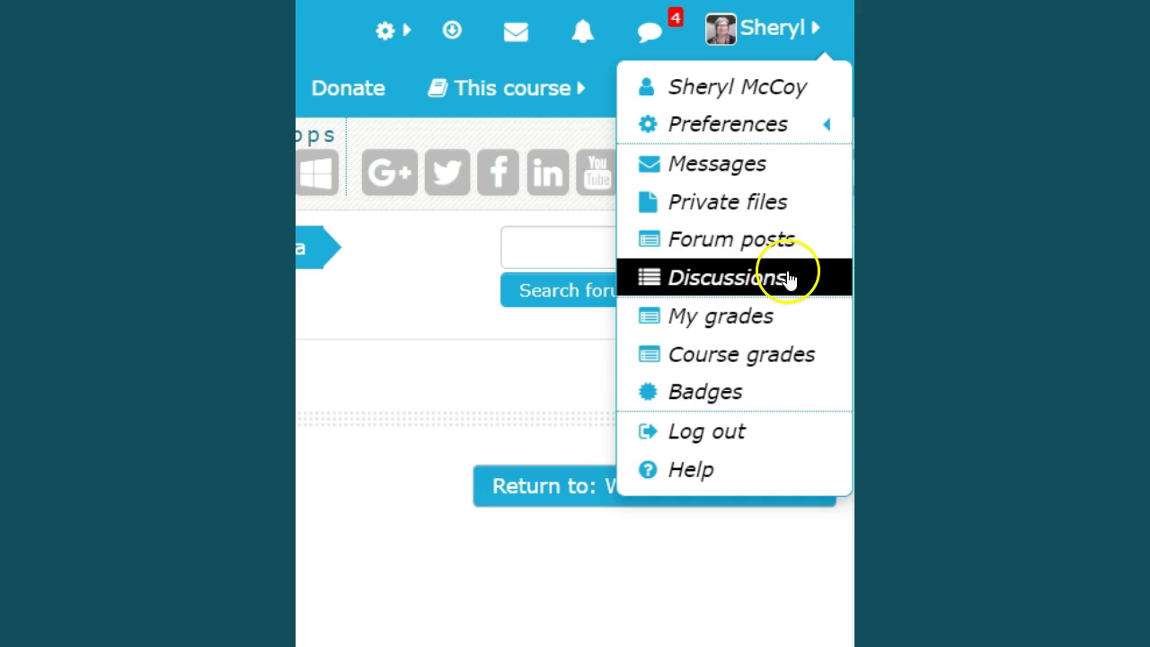
Open the user preferences page and bring up the profile for editing.
mouse_move(757, 135)
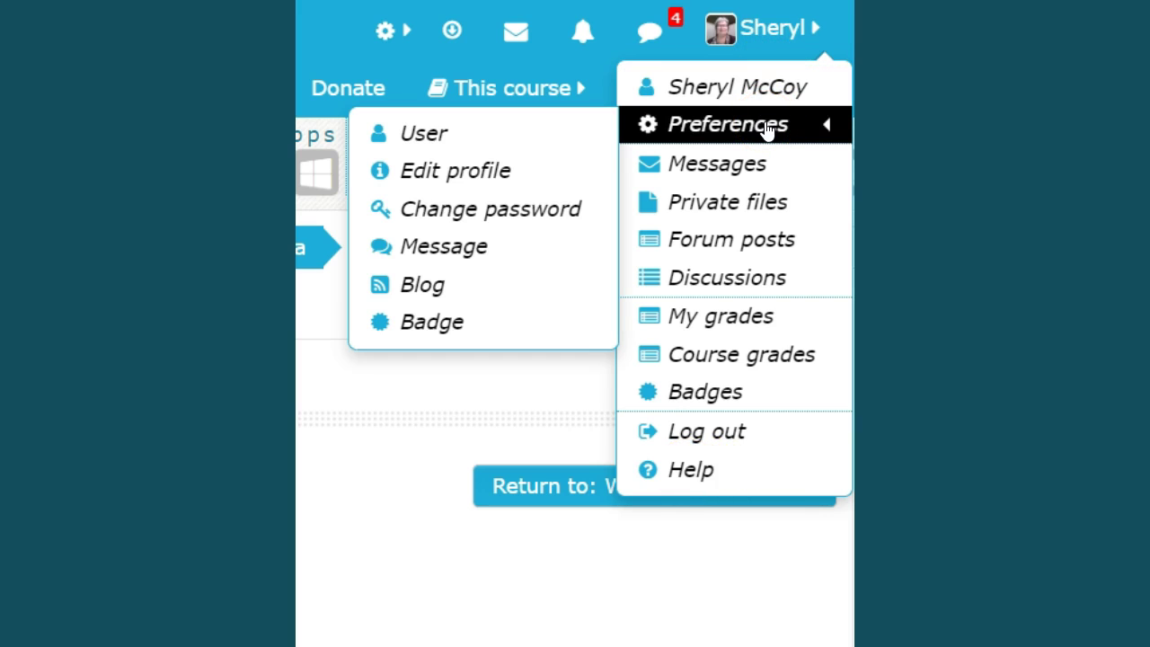
click(415, 136)
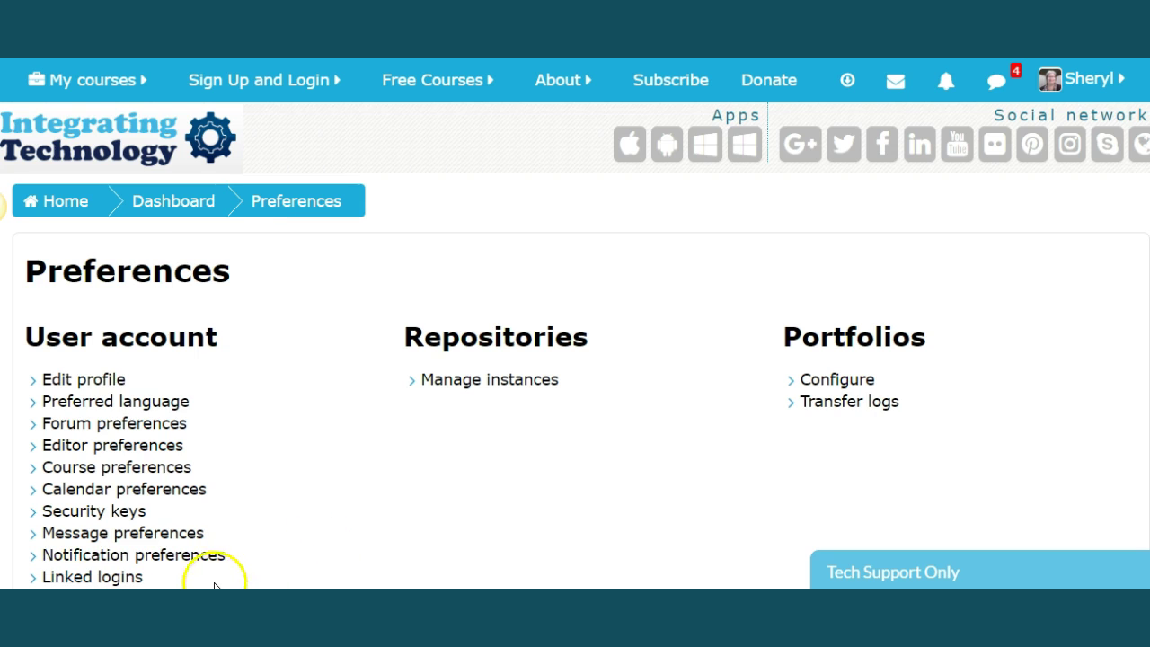
click(107, 384)
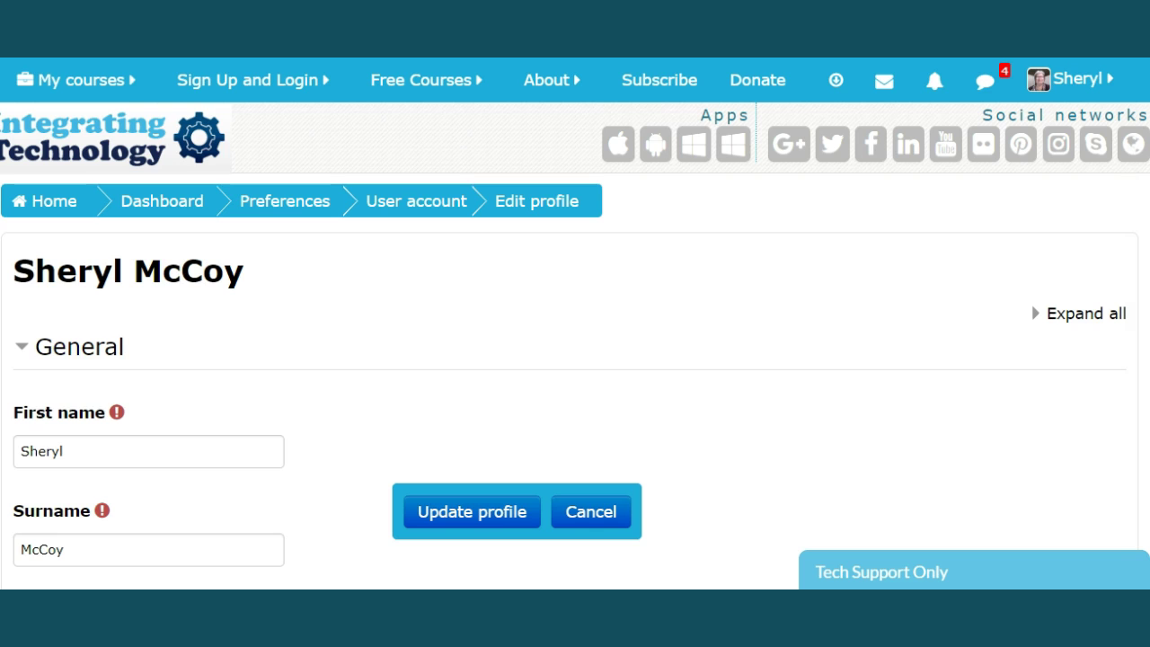
Examine the profile's General settings, from email display, city, country and timezone through the whole image in the description.
scroll(575, 345, down, 3)
scroll(574, 345, down, 3)
scroll(574, 345, down, 1)
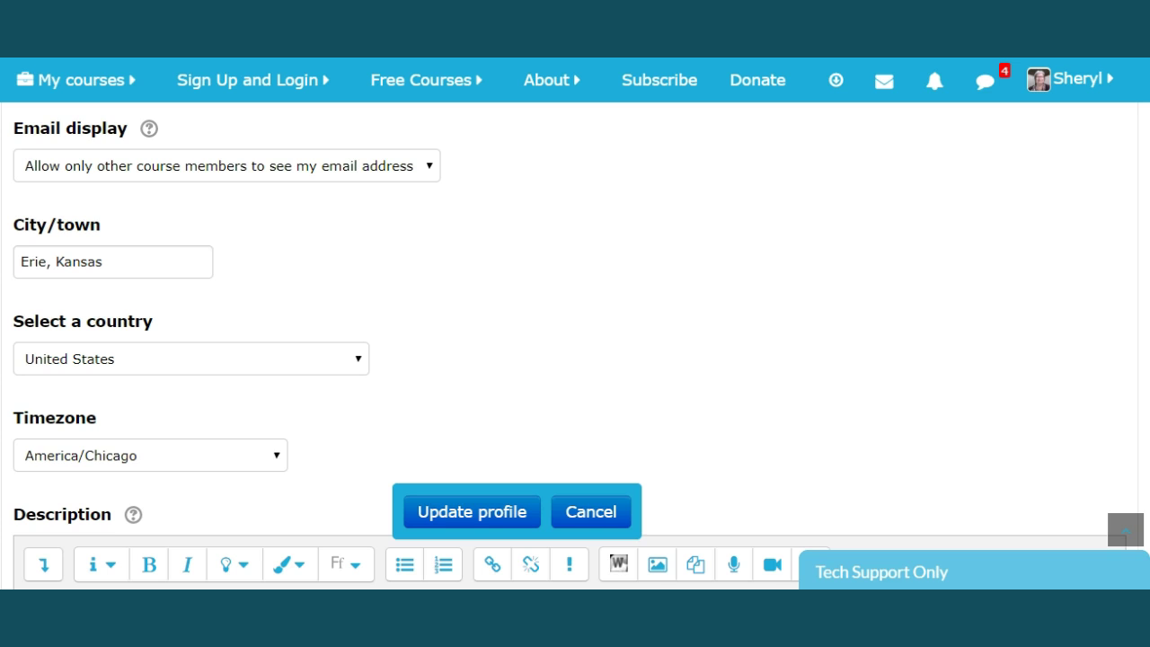
scroll(575, 354, up, 1)
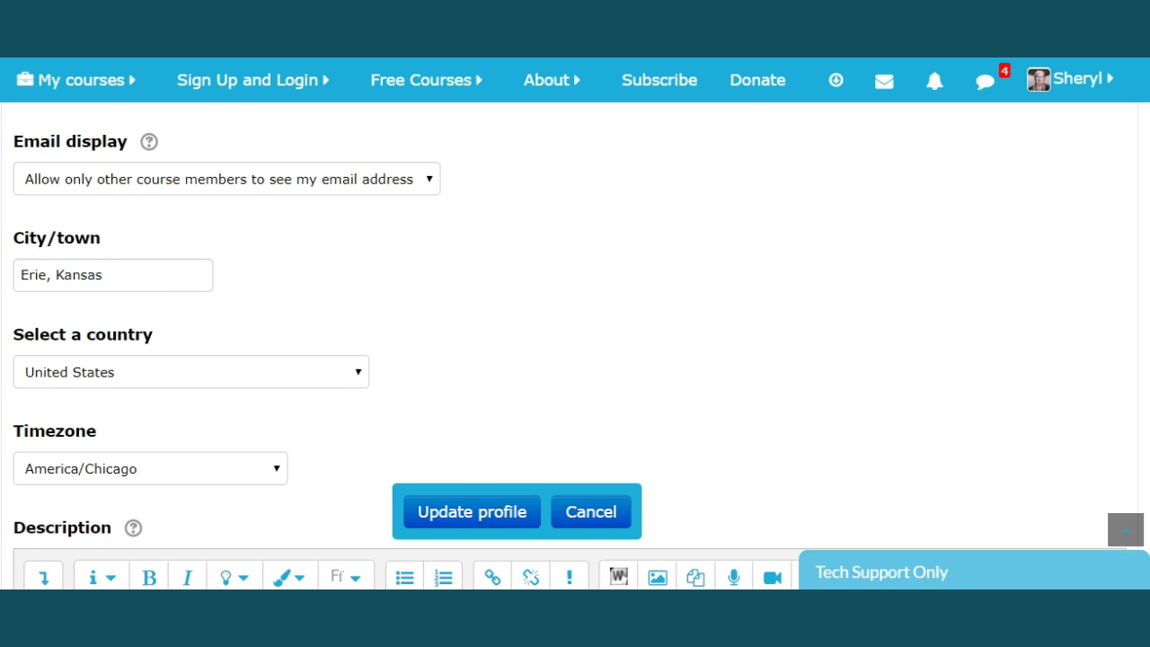
scroll(575, 354, down, 1)
scroll(575, 354, down, 1)
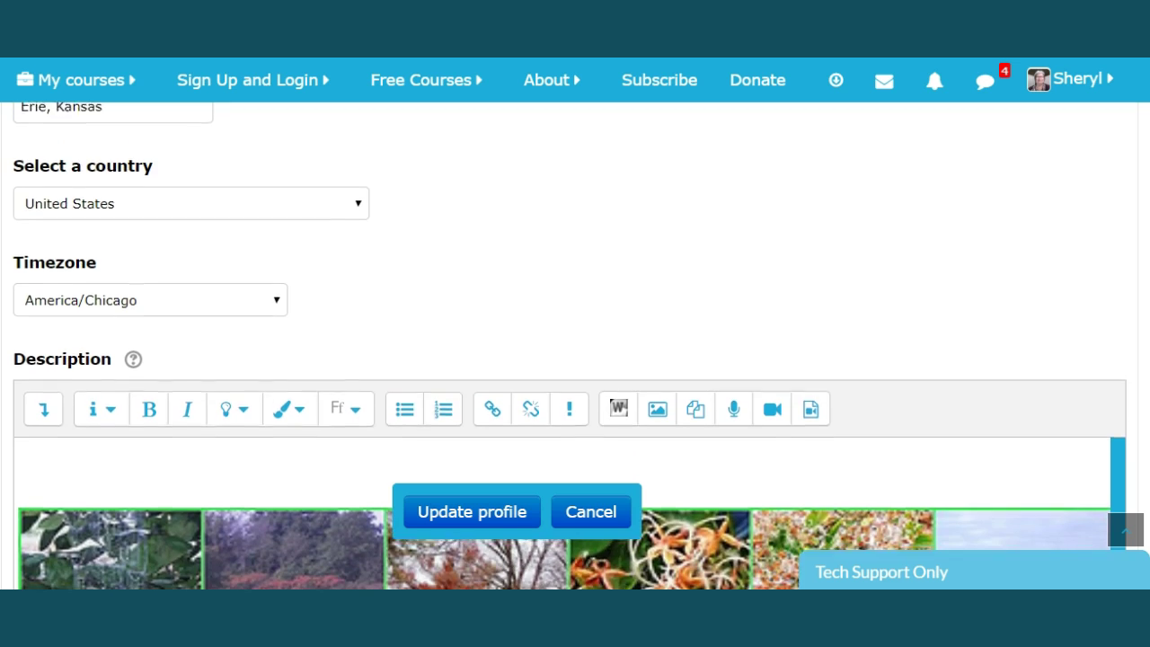
scroll(575, 354, down, 1)
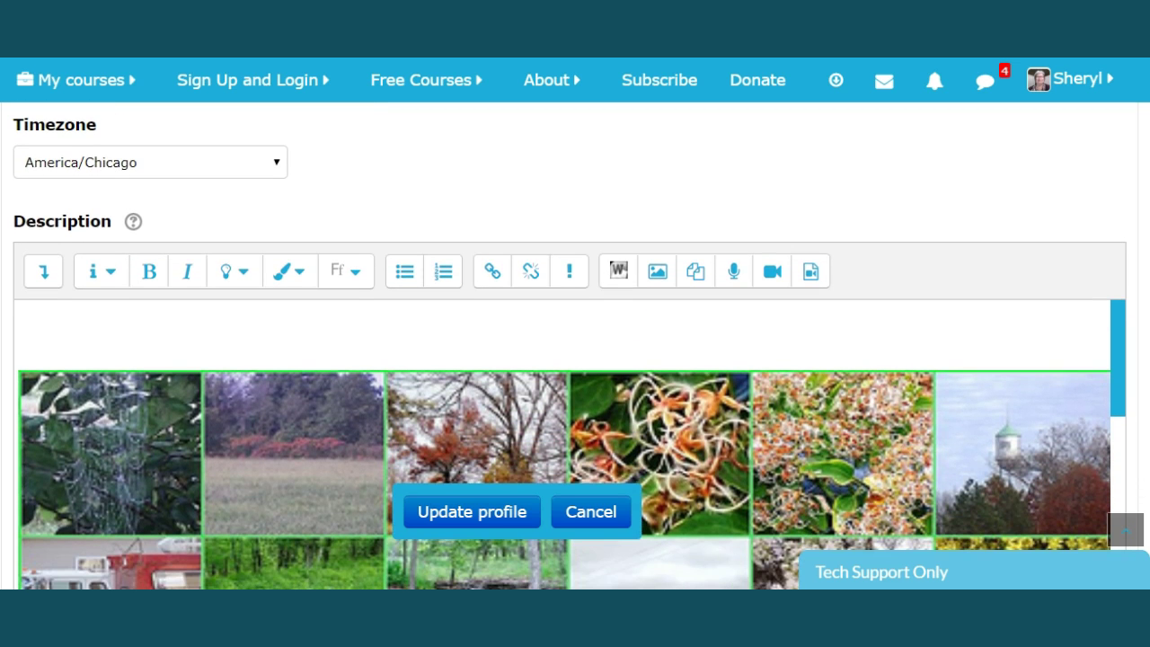
scroll(575, 354, up, 1)
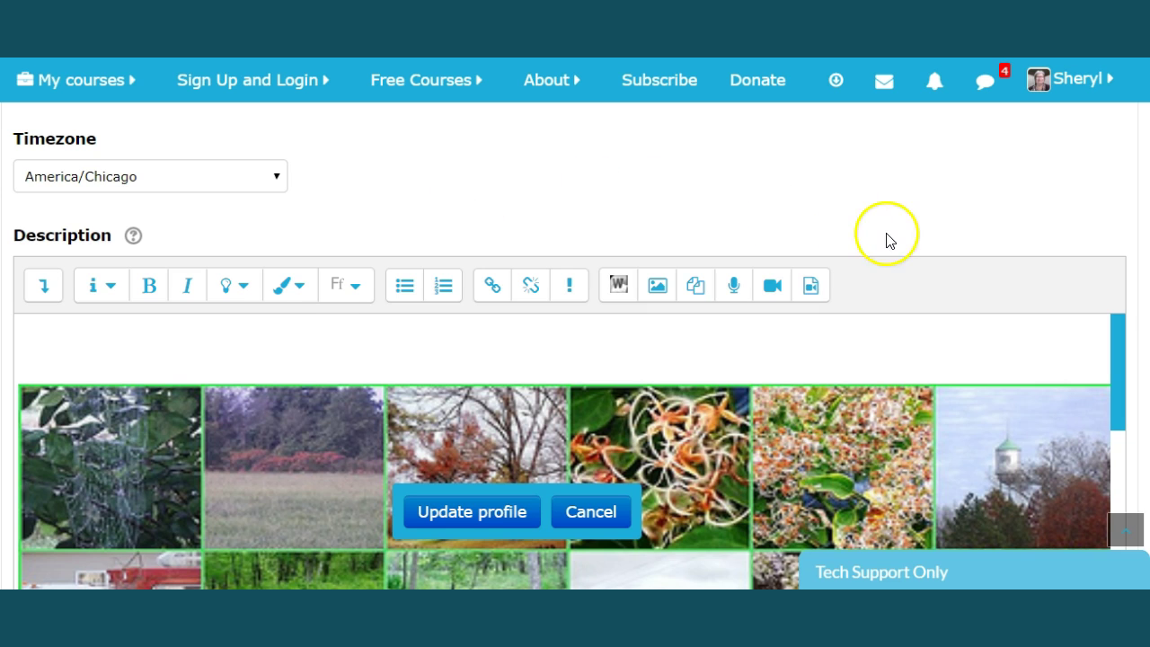
scroll(1134, 257, up, 3)
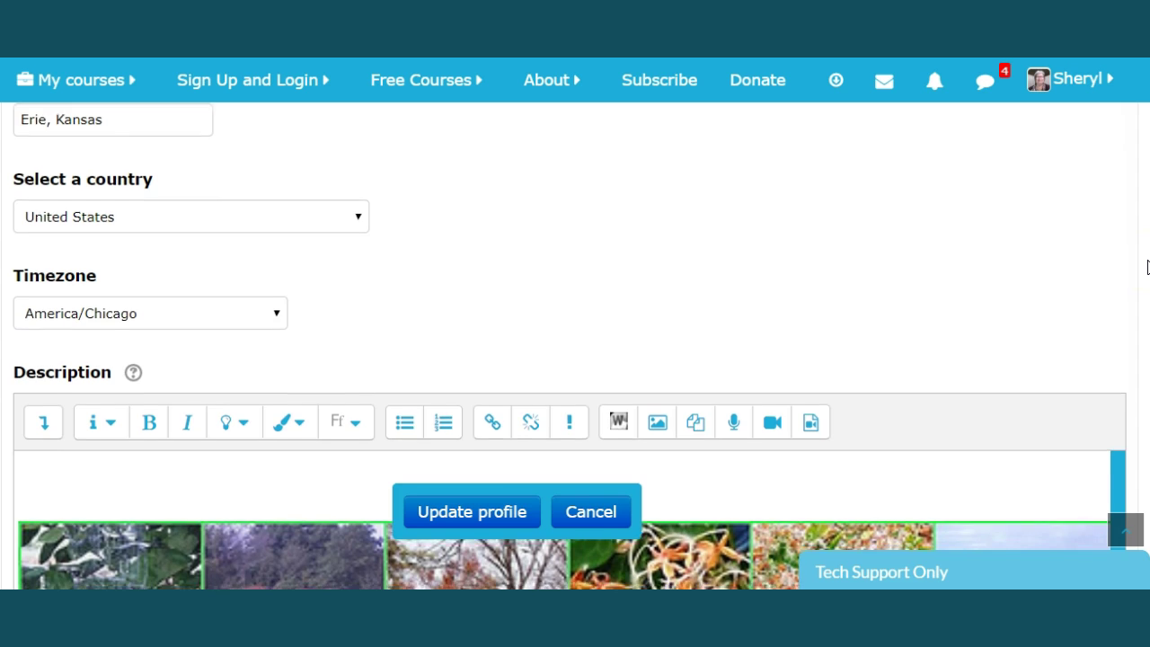
scroll(1147, 267, down, 5)
scroll(1147, 267, down, 2)
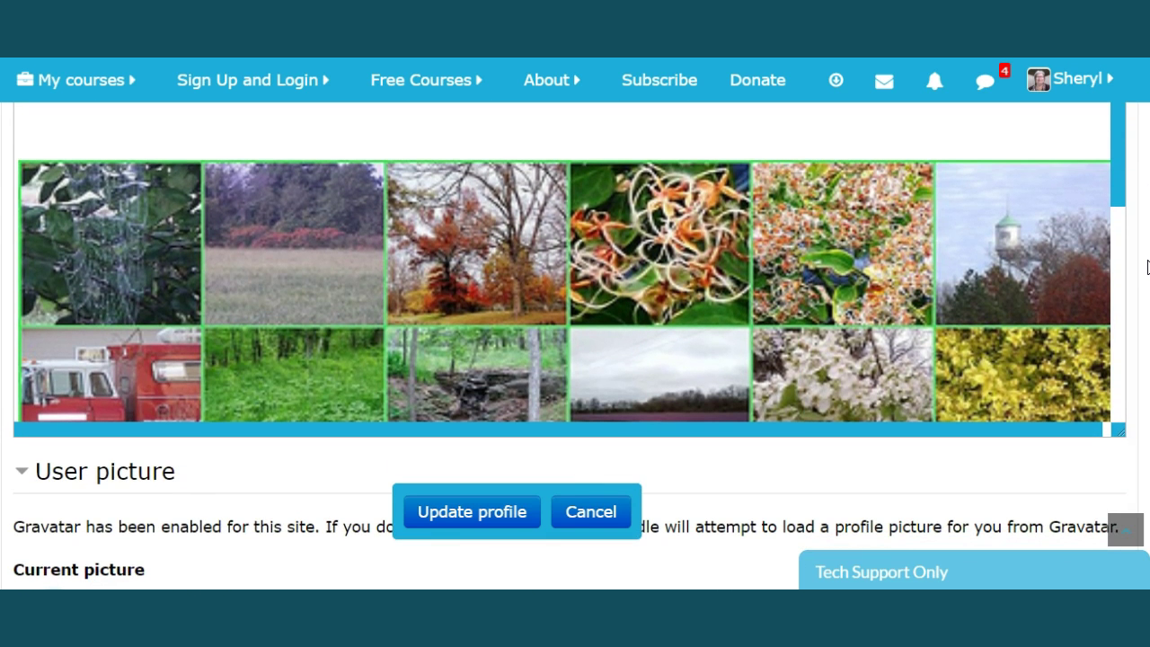
drag(1109, 168, 1132, 321)
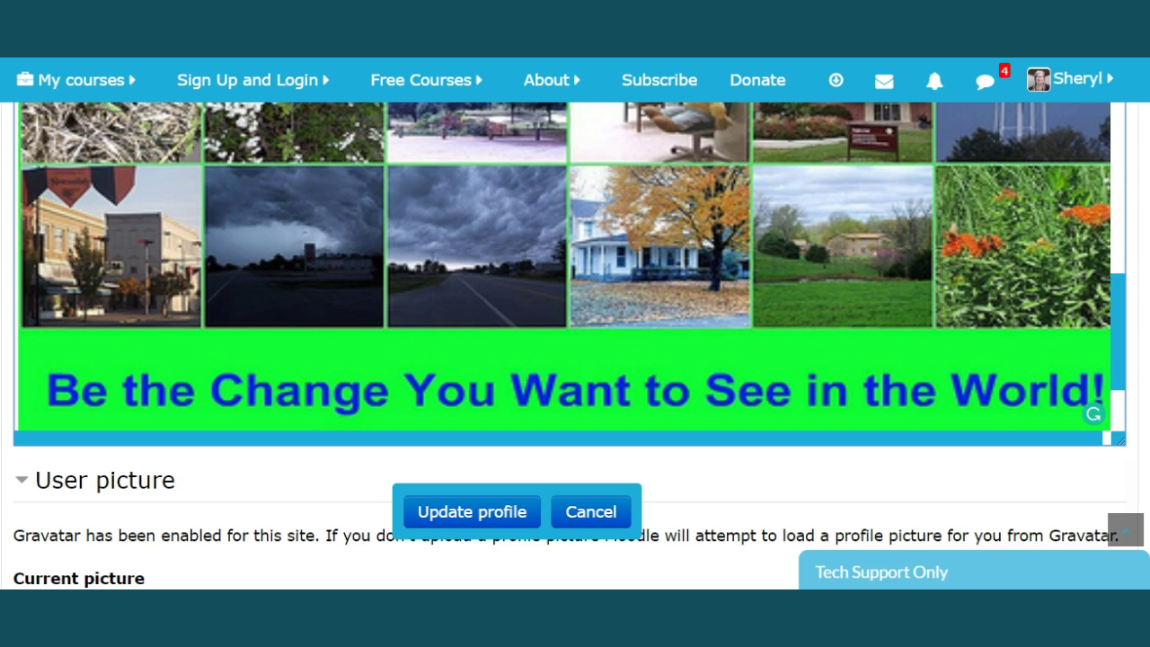
Examine the user picture settings, accepted file types, picture description and remaining profile sections, and return to the preferences overview.
scroll(994, 325, down, 4)
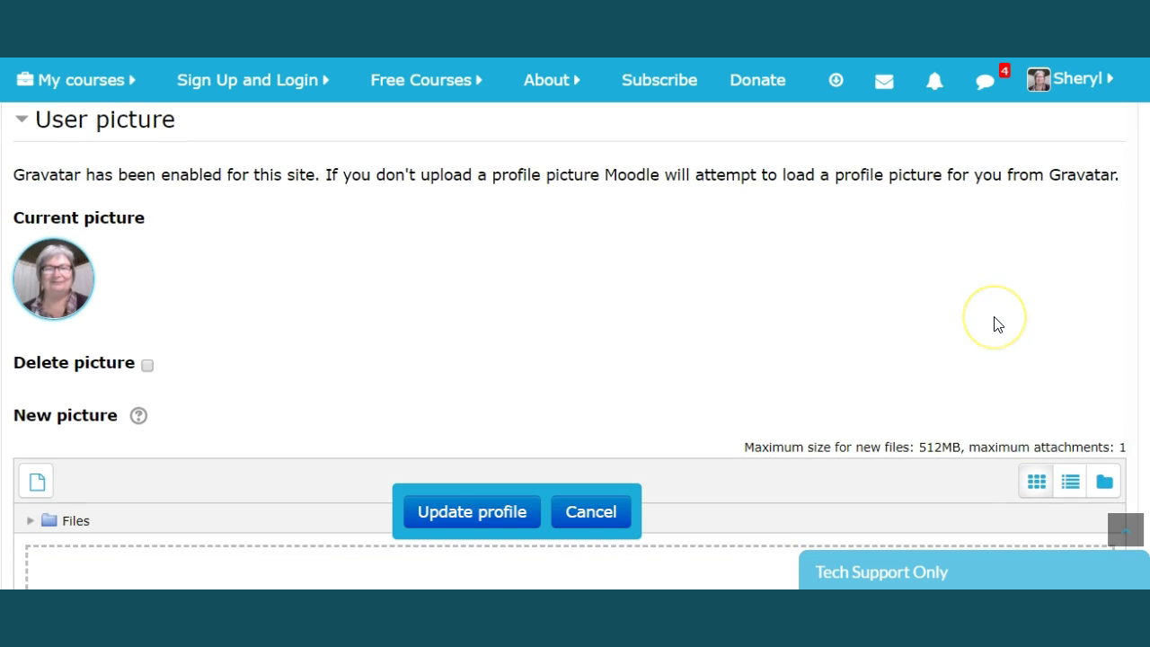
scroll(994, 324, up, 1)
scroll(994, 324, down, 1)
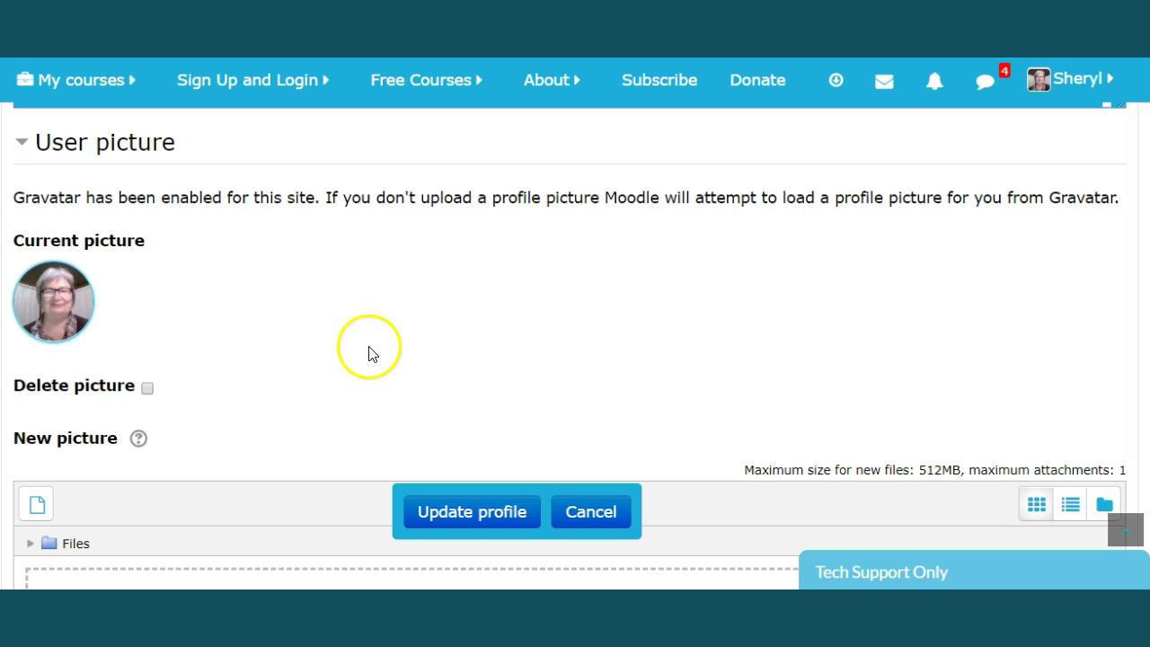
scroll(1143, 397, down, 1)
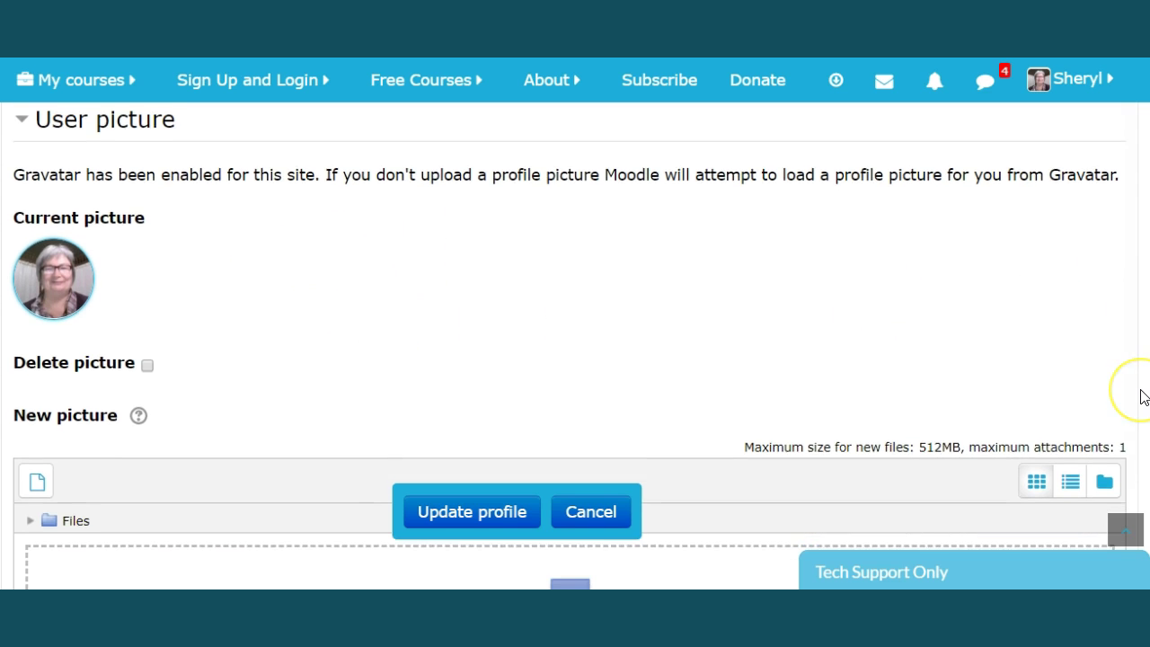
scroll(1144, 397, down, 1)
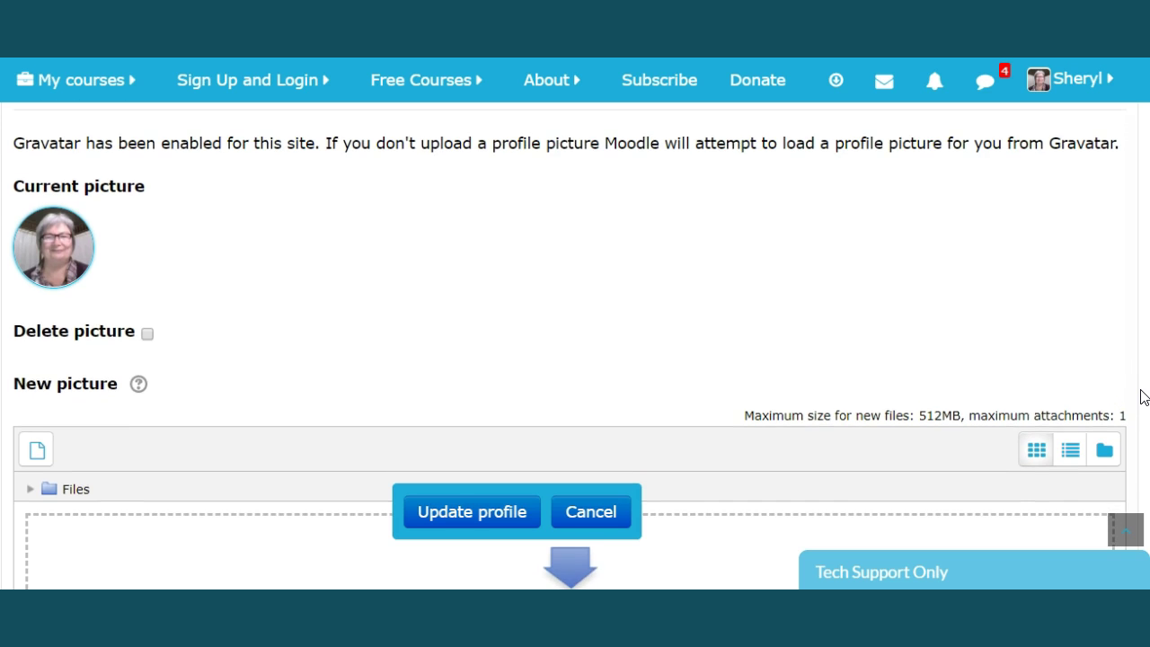
scroll(1143, 397, down, 3)
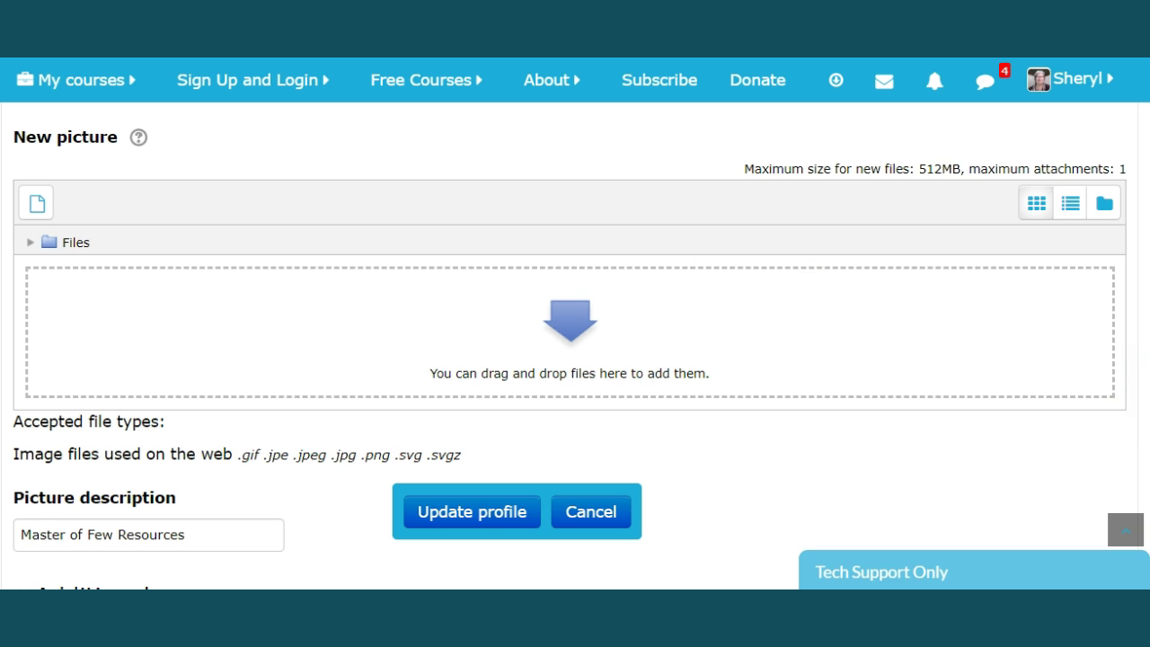
scroll(1065, 368, down, 3)
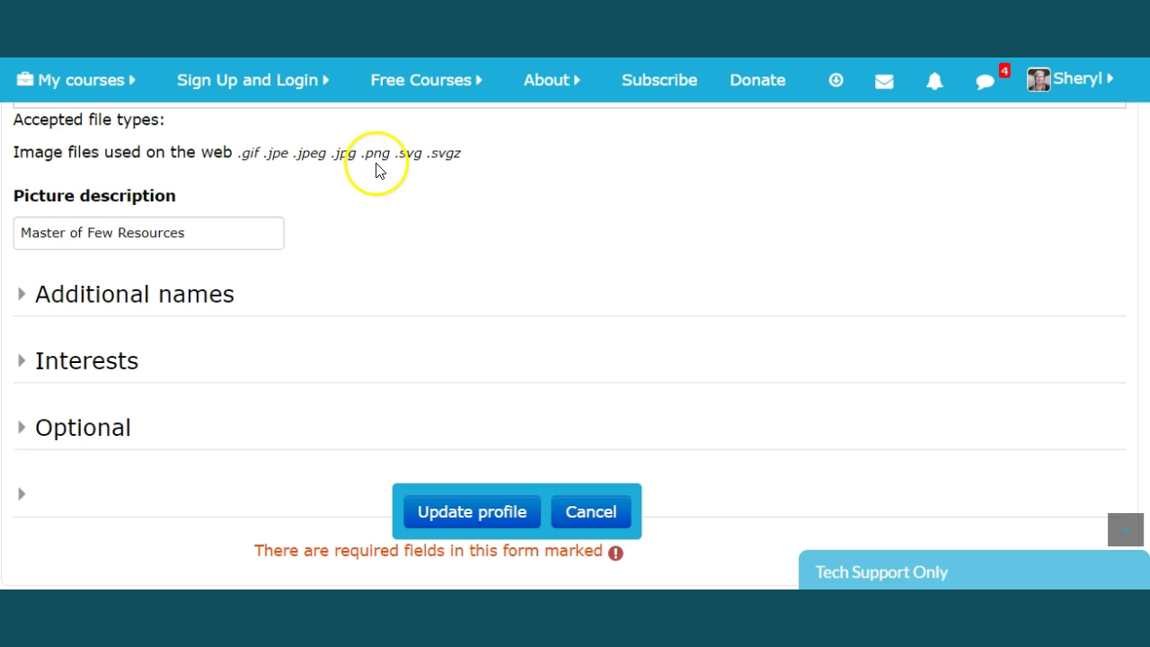
scroll(449, 215, down, 2)
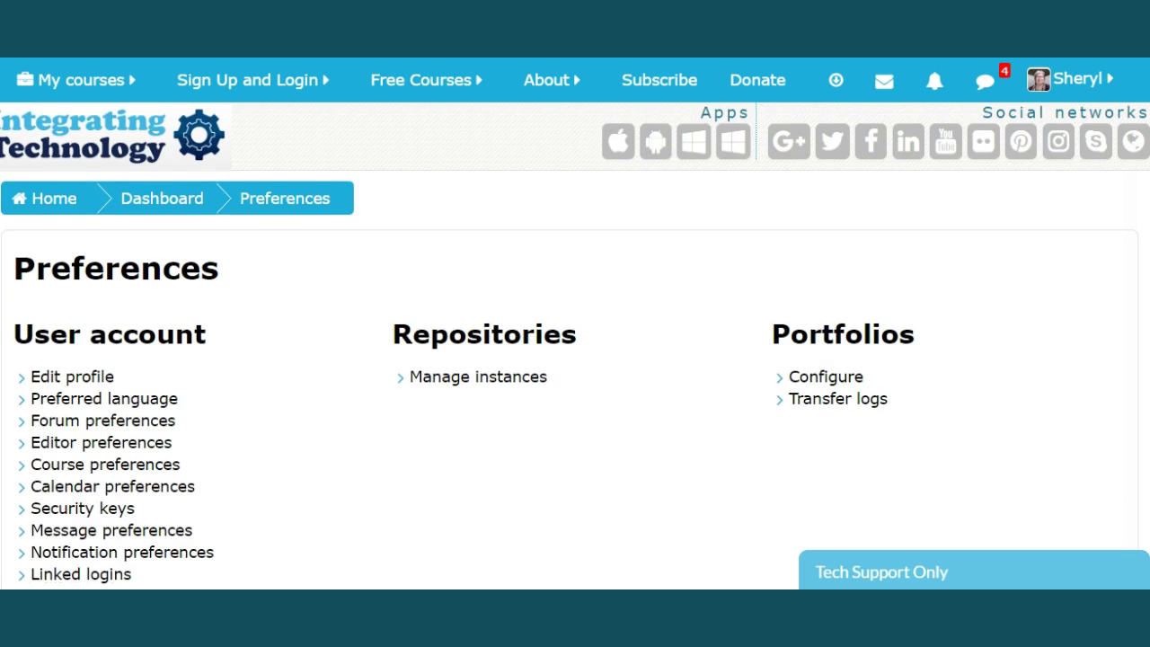
Open the forum preferences and set the email digest type to Subjects (daily email with subjects only).
scroll(575, 359, down, 4)
scroll(575, 341, up, 2)
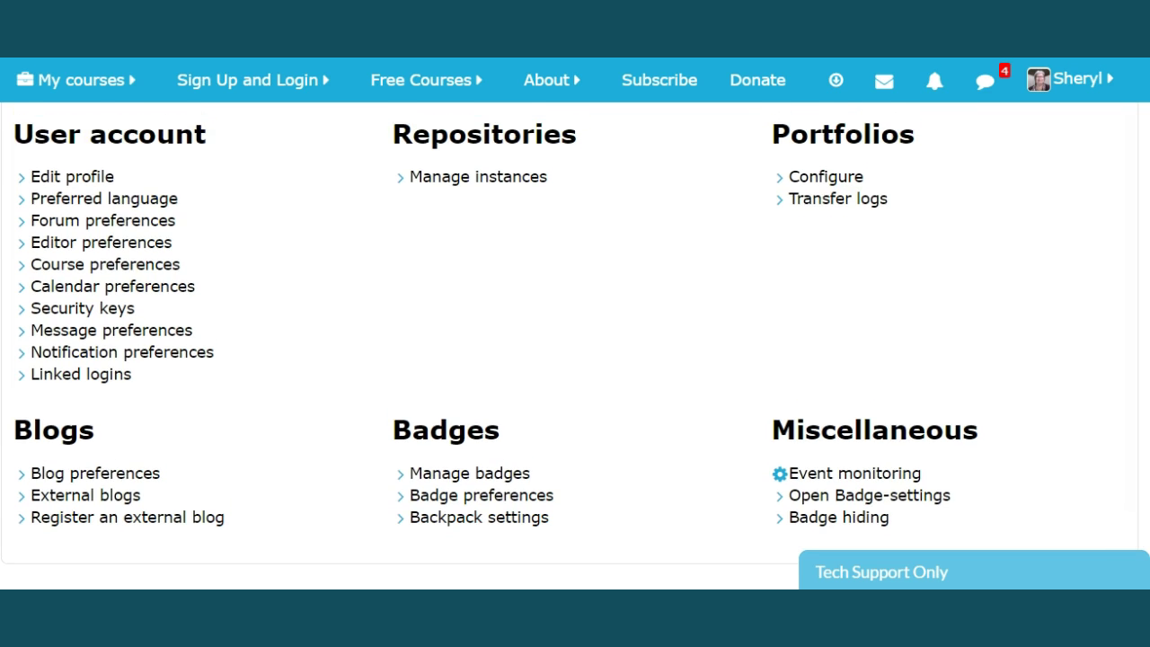
scroll(198, 380, up, 2)
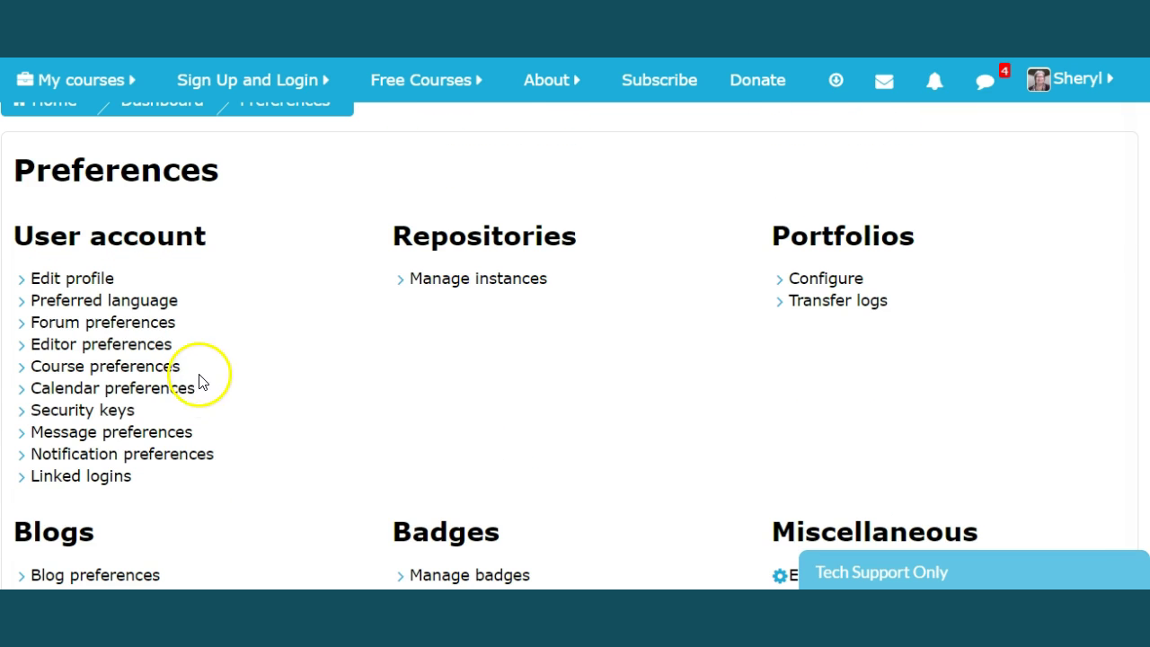
click(141, 323)
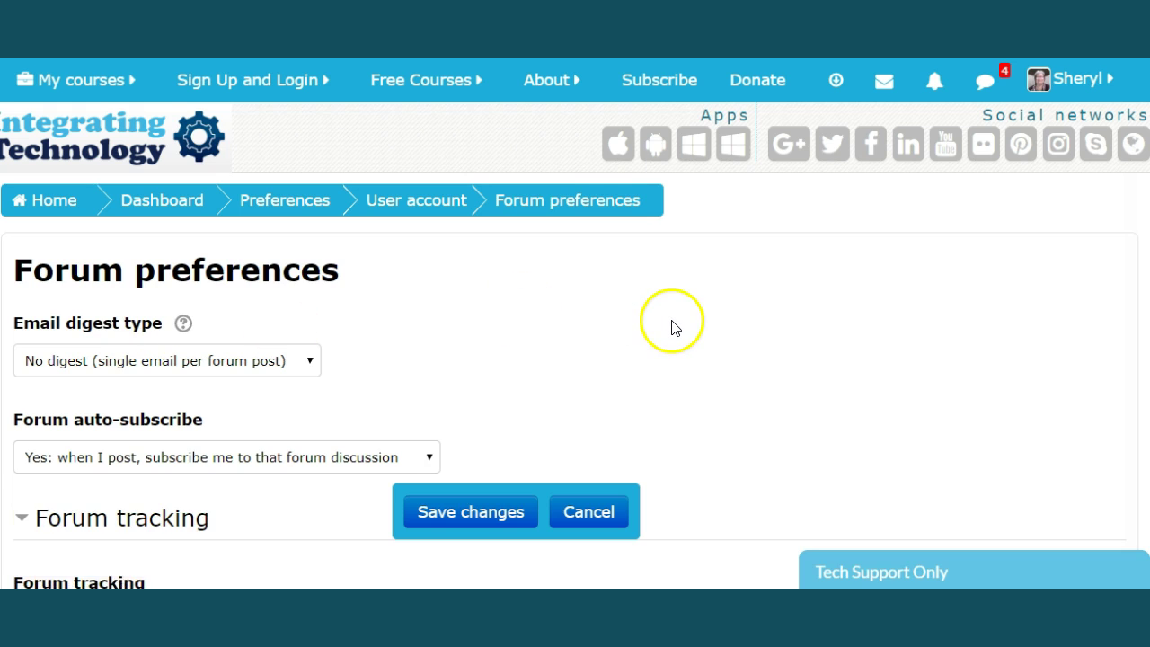
click(309, 365)
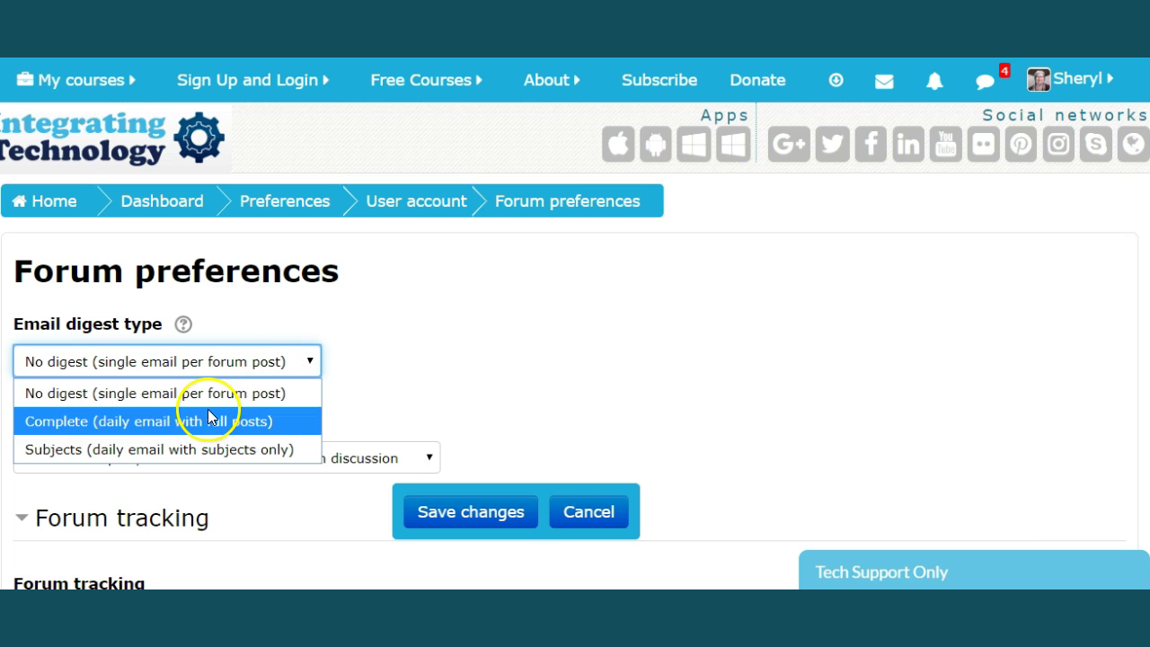
click(167, 450)
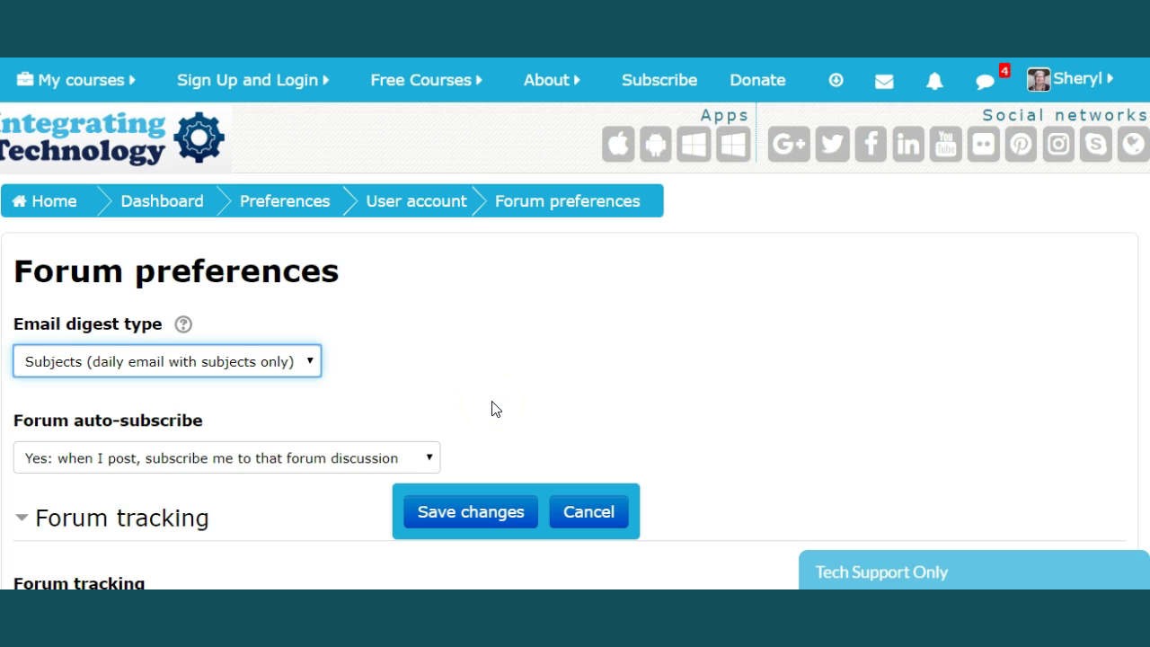
Review the available forum auto-subscribe options in the forum preferences, leaving the current selection in place.
click(432, 458)
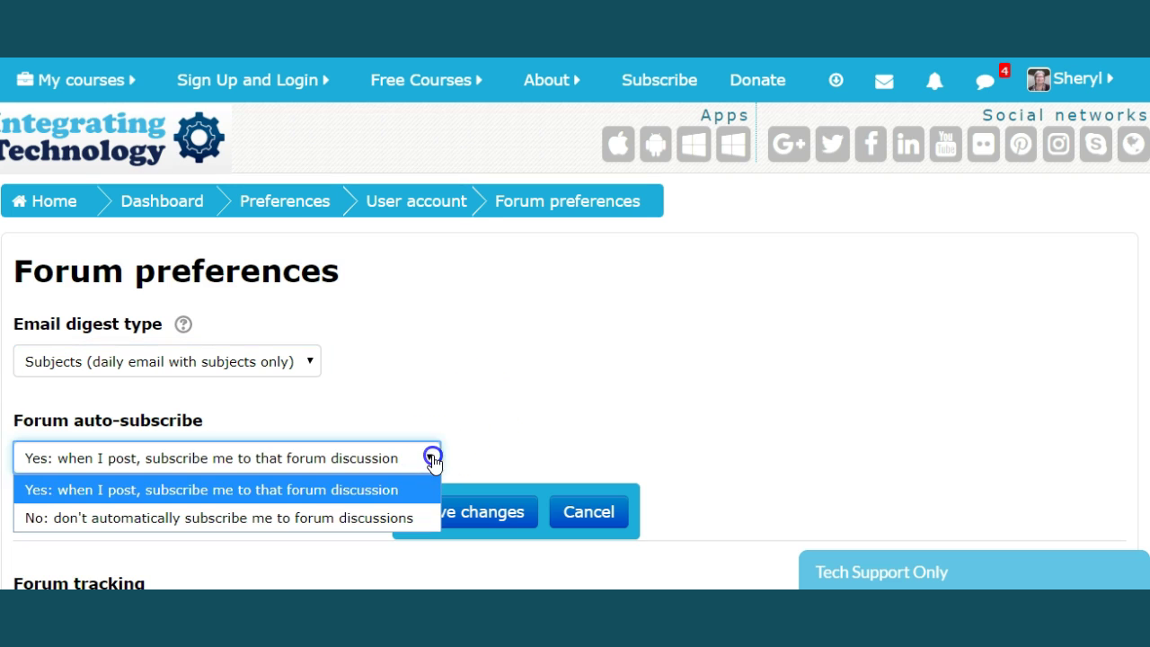
click(1141, 354)
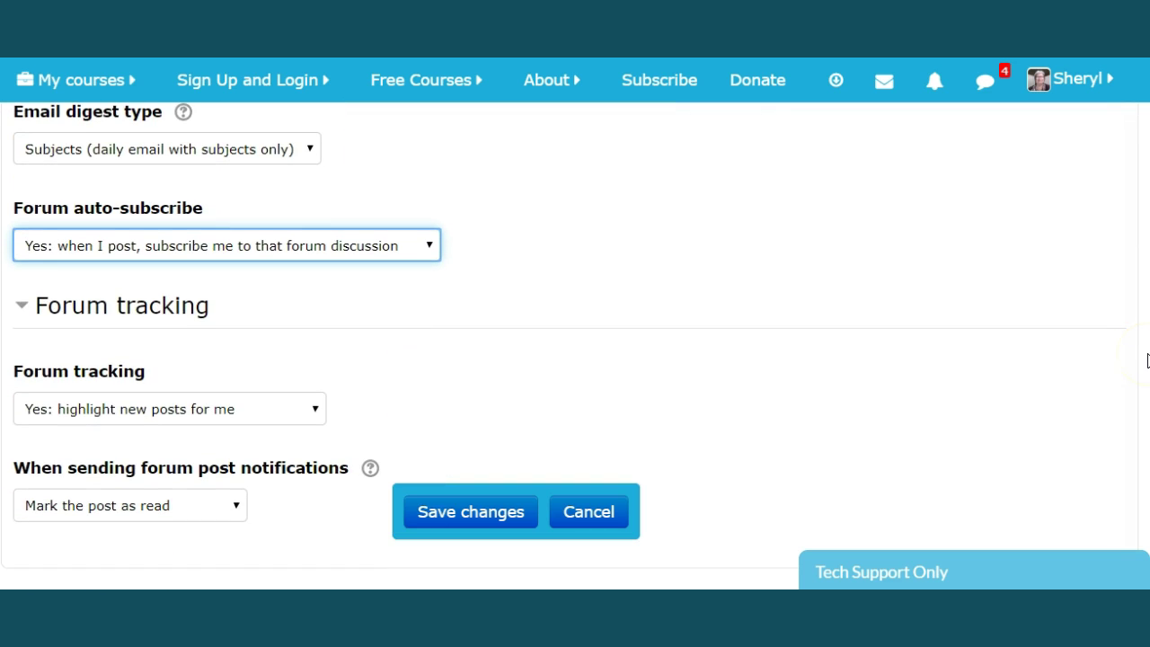
Set forum tracking to Yes: highlight new posts for me, and forum post notifications to Do not mark the post as read.
scroll(1147, 360, down, 2)
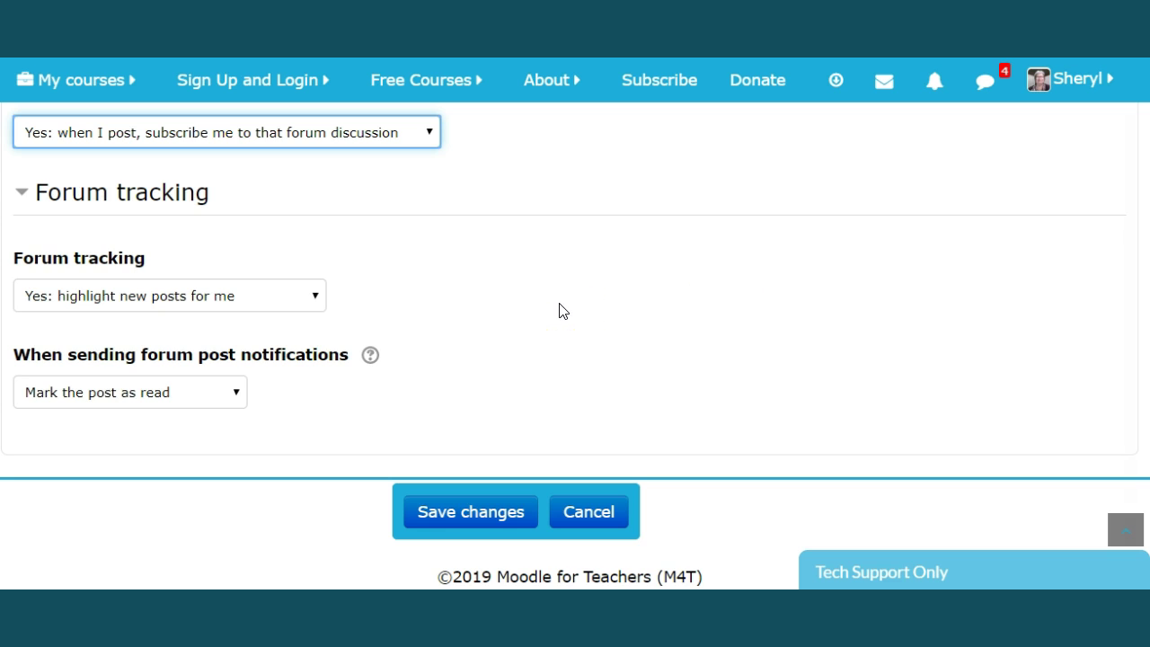
click(314, 297)
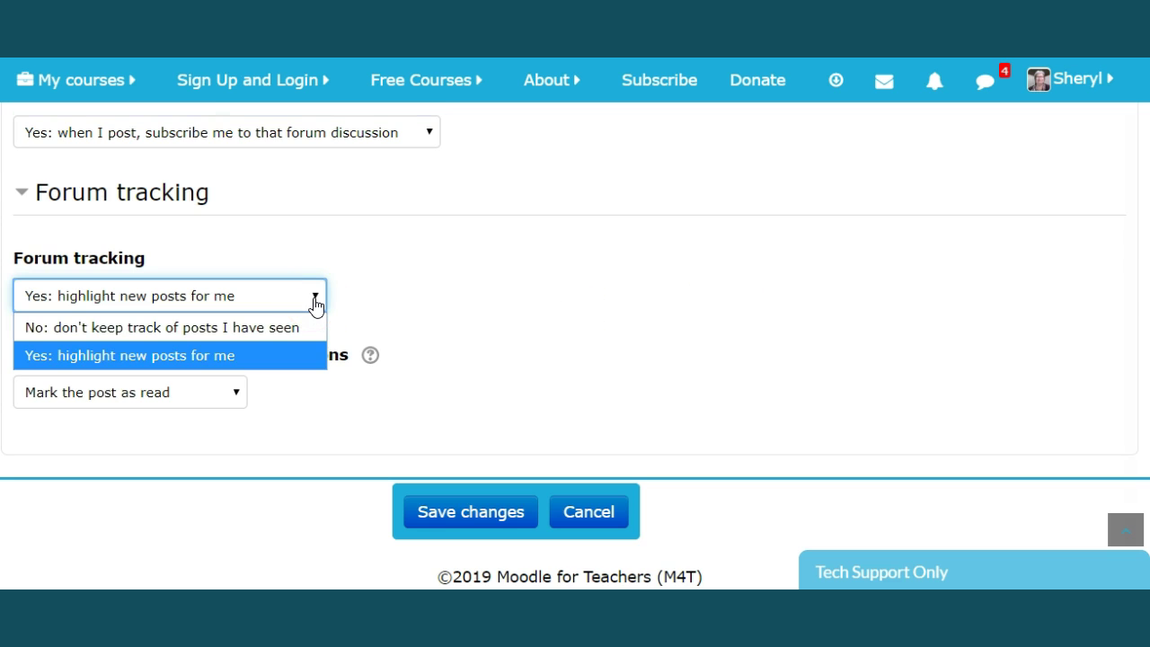
click(198, 356)
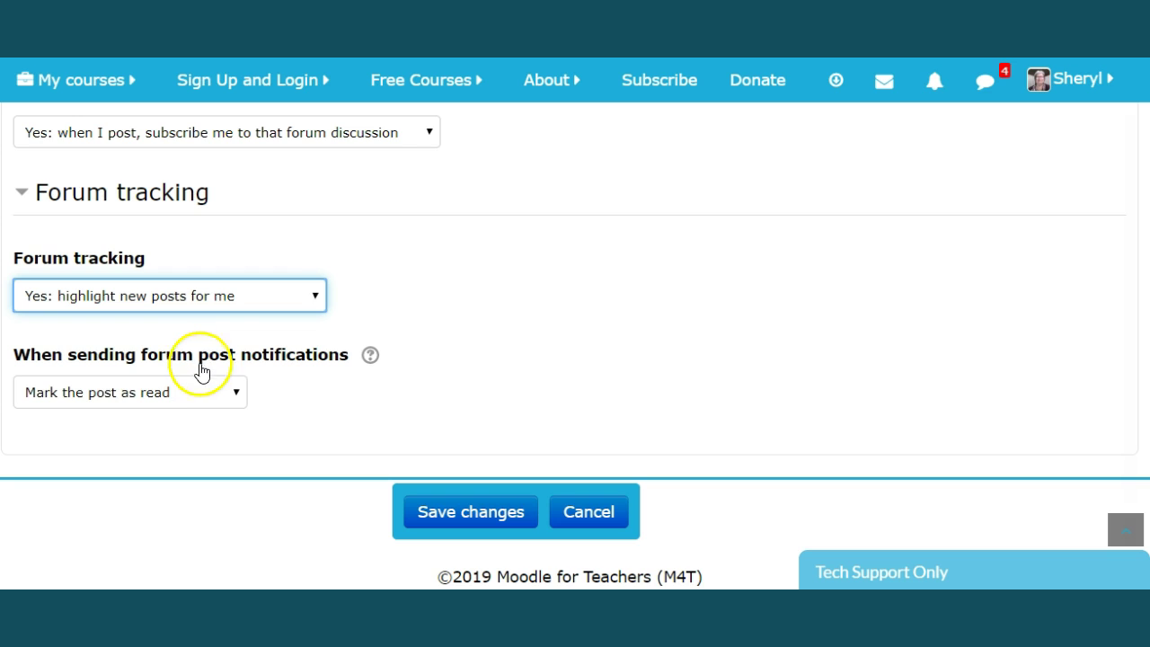
click(236, 401)
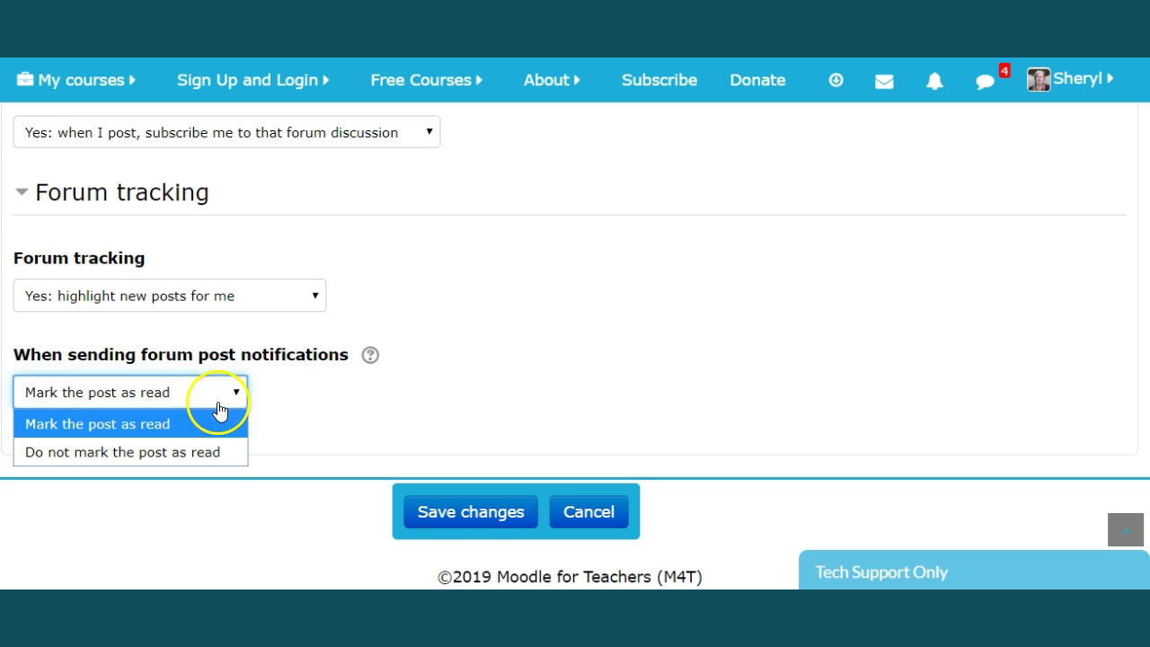
click(204, 456)
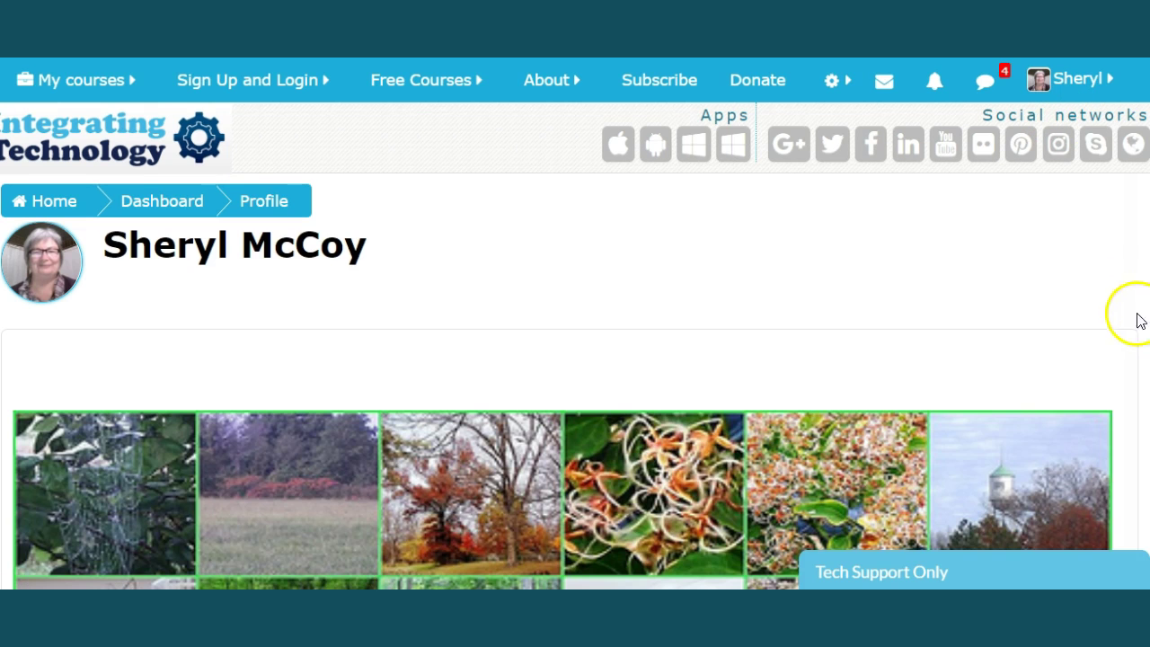
Examine the whole profile page, from user and course details through reports, login activity and badges, and bring up the user menu.
scroll(1141, 379, down, 5)
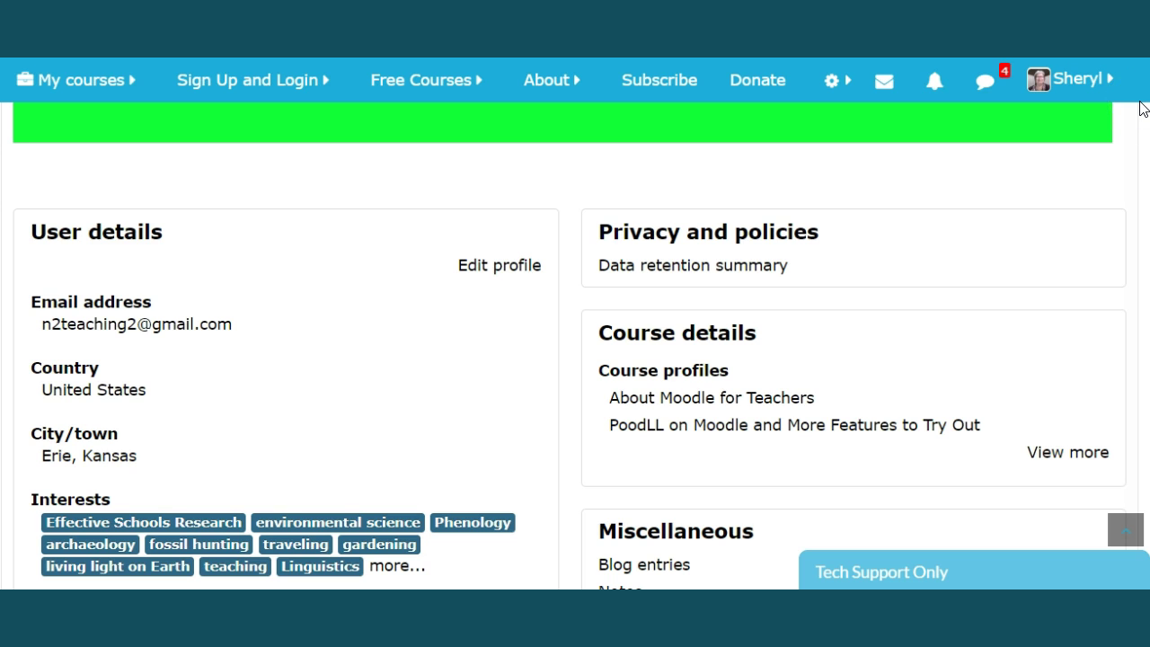
scroll(1142, 107, down, 1)
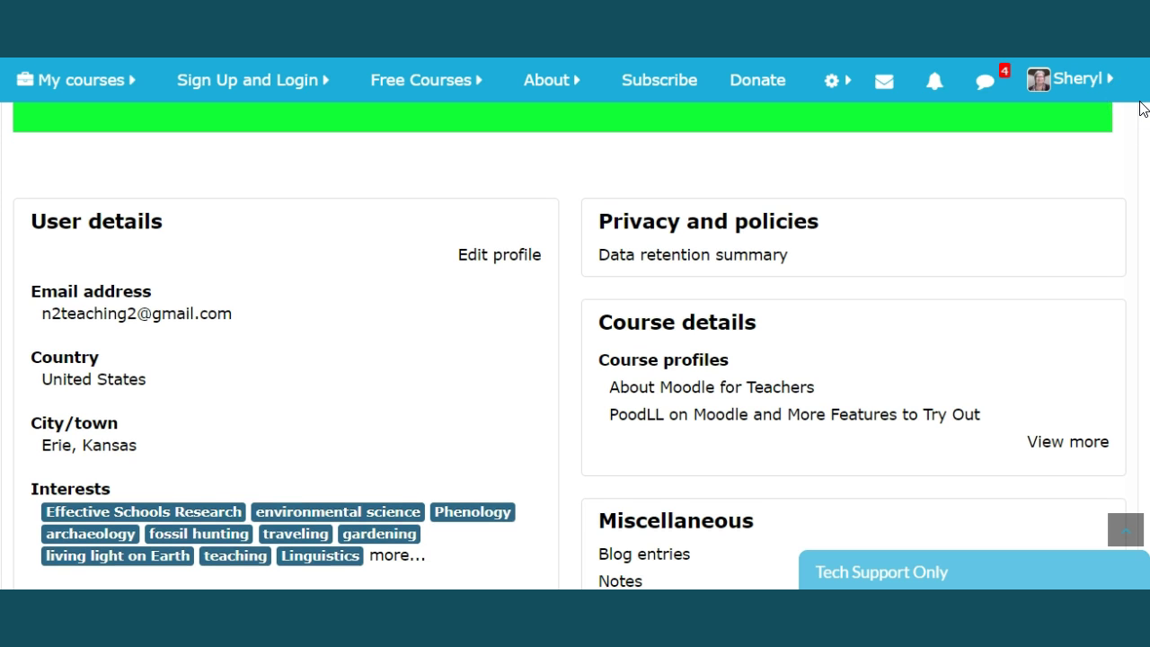
scroll(1141, 108, down, 3)
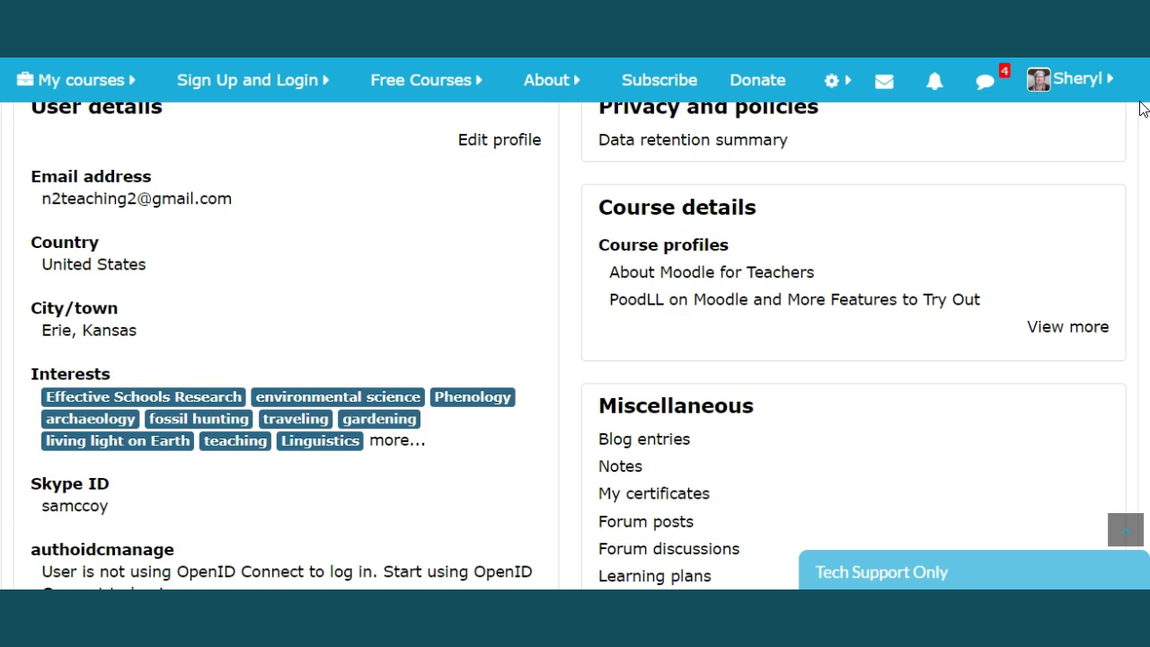
scroll(1142, 107, down, 6)
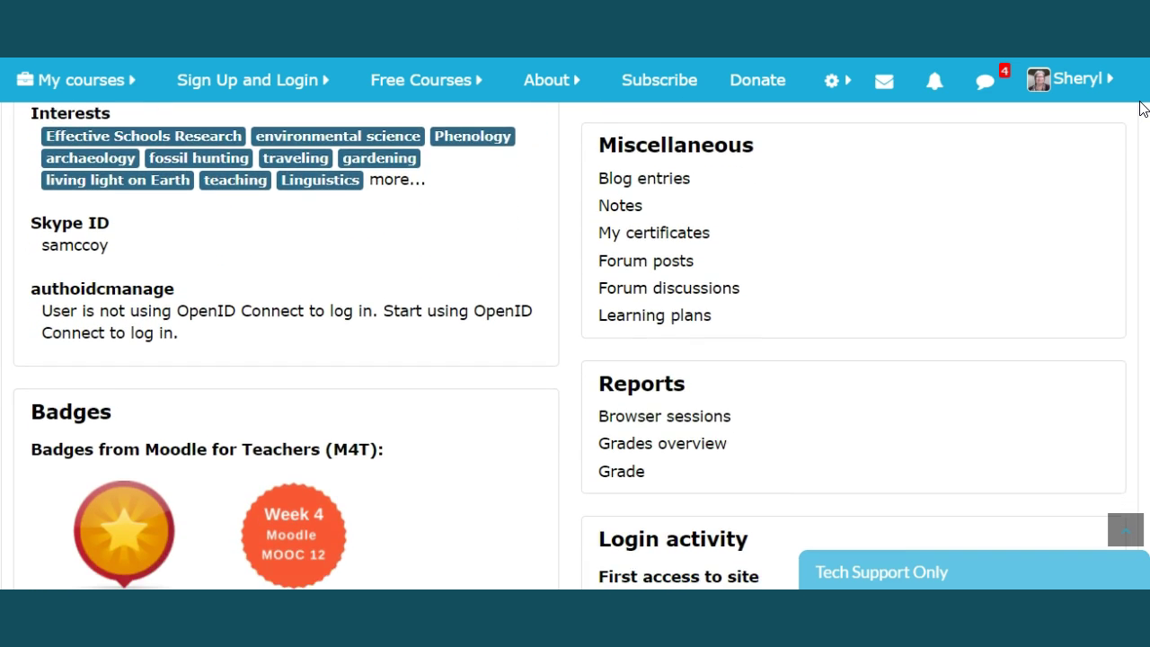
scroll(1142, 107, down, 2)
scroll(1142, 108, down, 1)
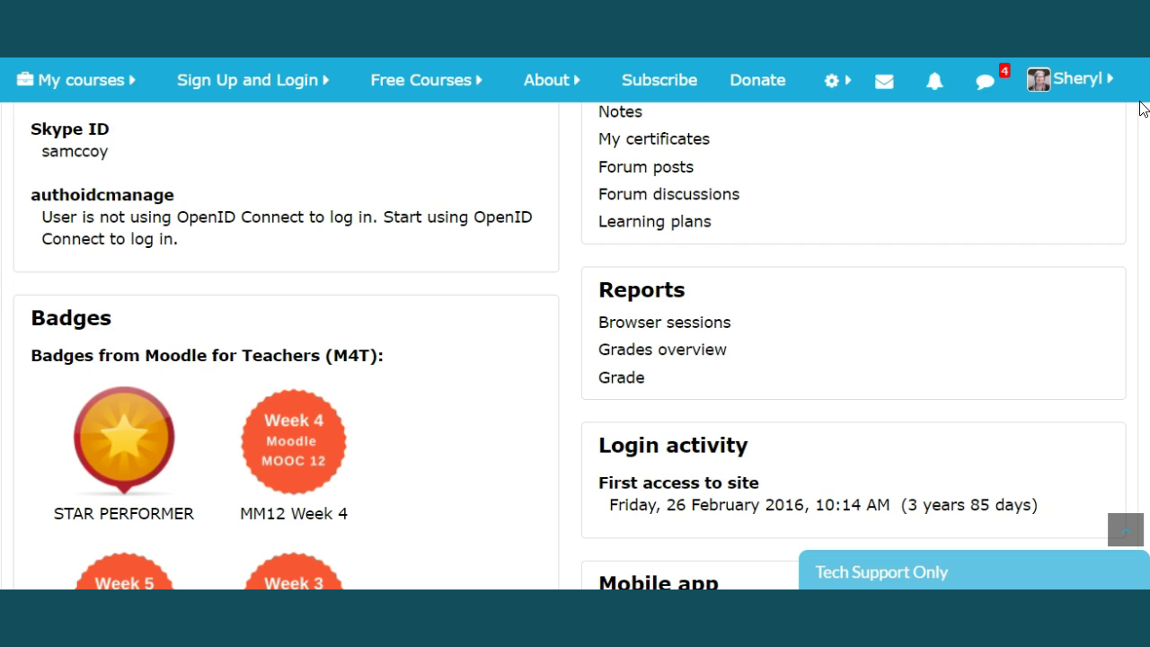
scroll(1141, 108, down, 4)
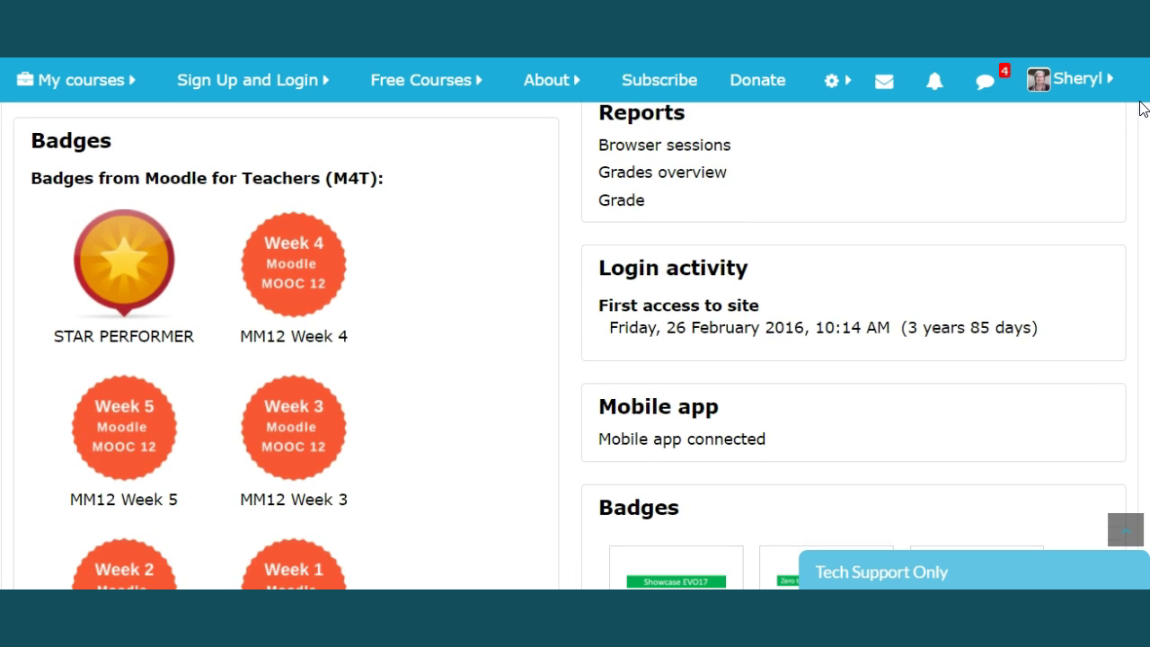
scroll(1142, 108, down, 1)
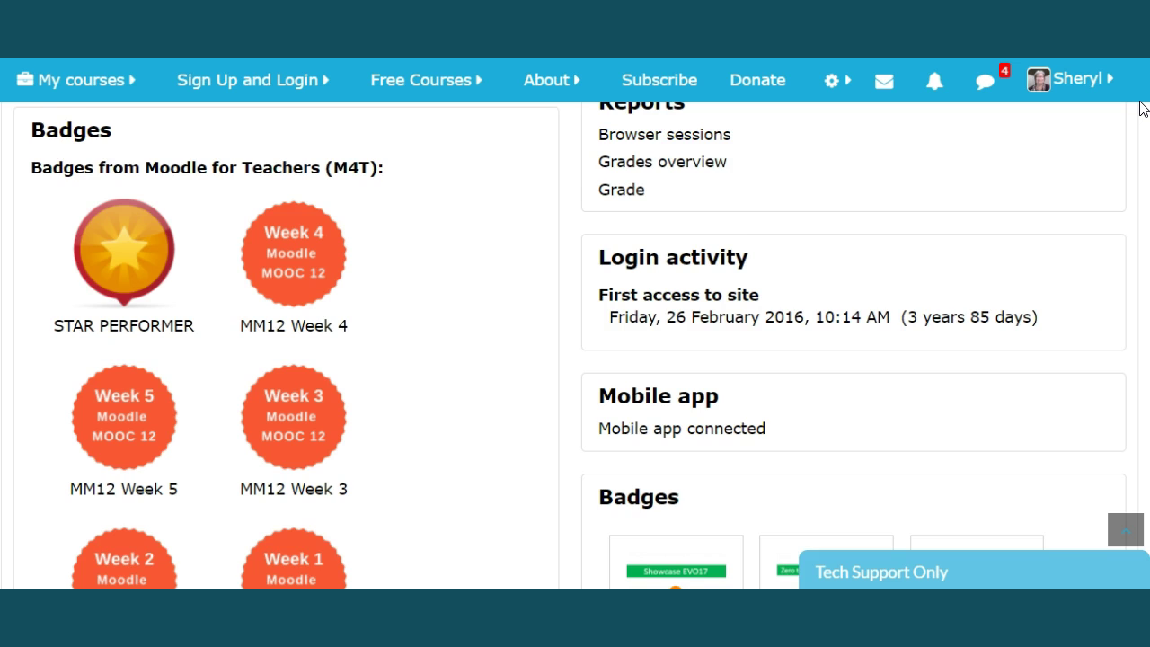
scroll(1142, 108, down, 8)
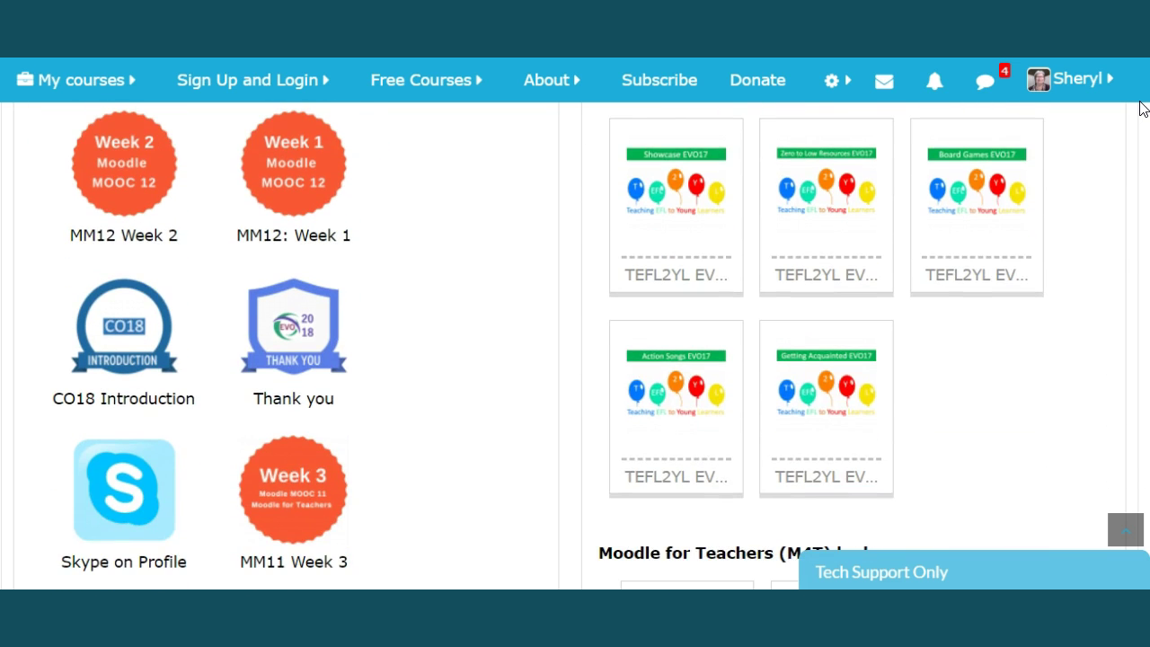
scroll(1141, 108, down, 14)
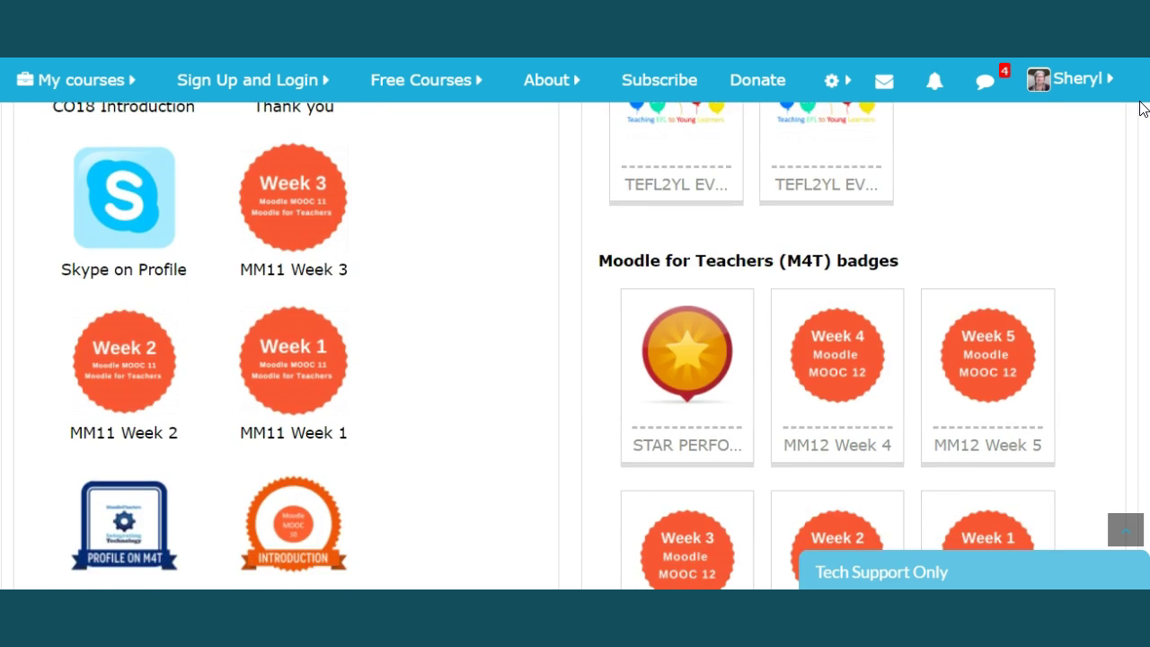
scroll(1141, 108, down, 10)
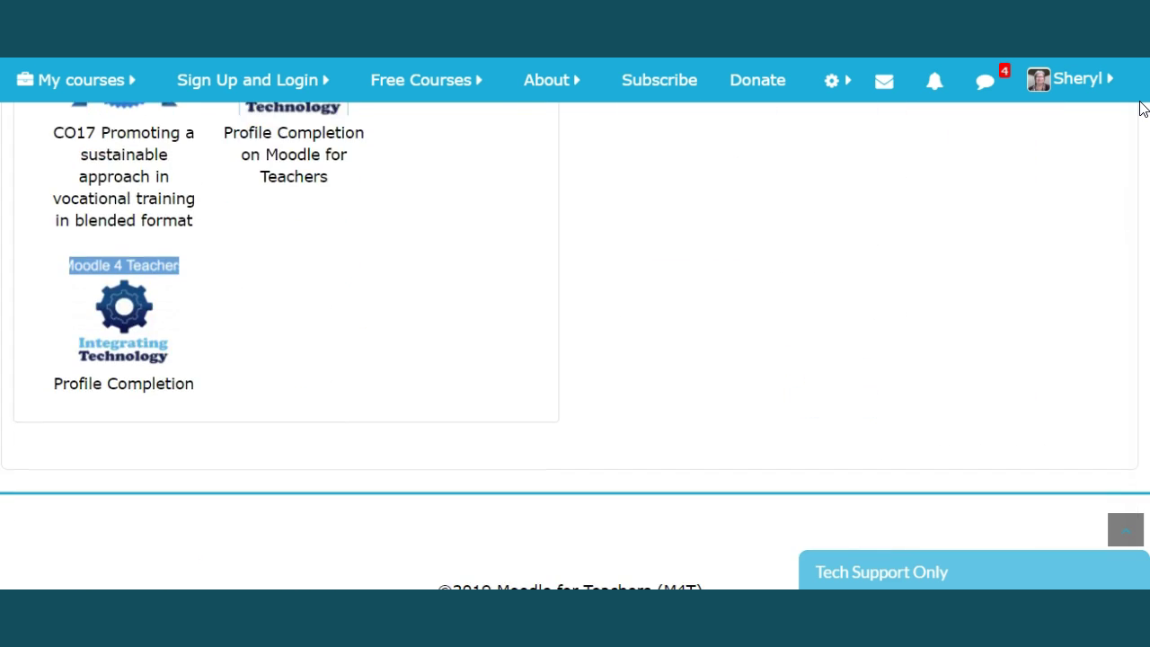
scroll(1142, 108, up, 20)
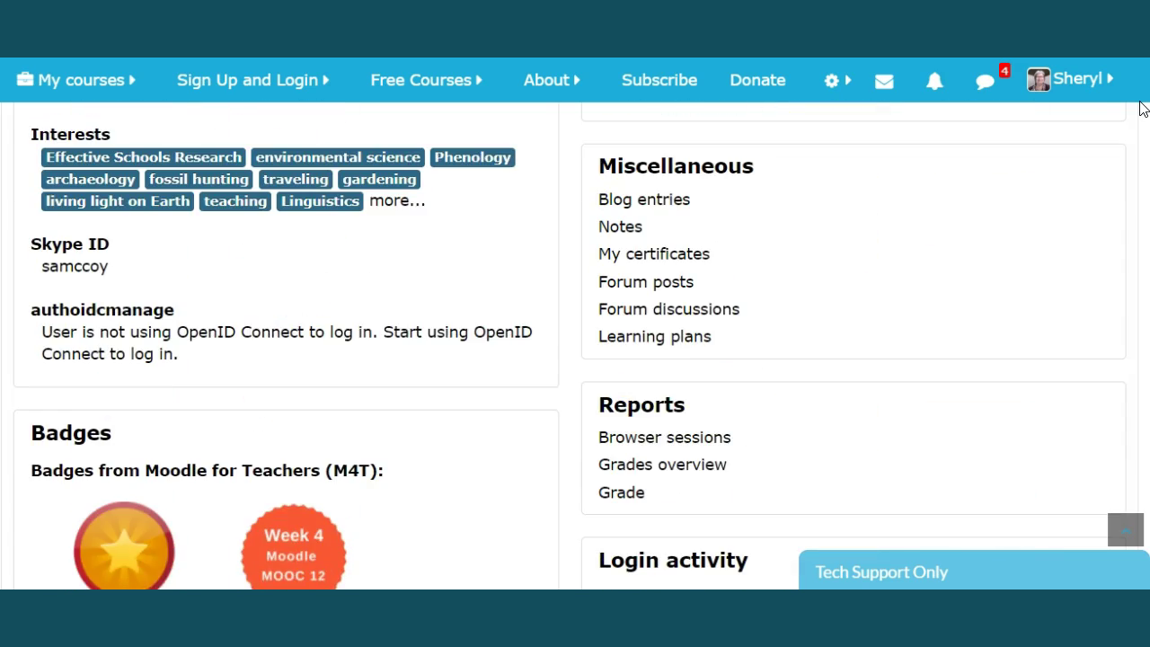
scroll(1139, 107, up, 15)
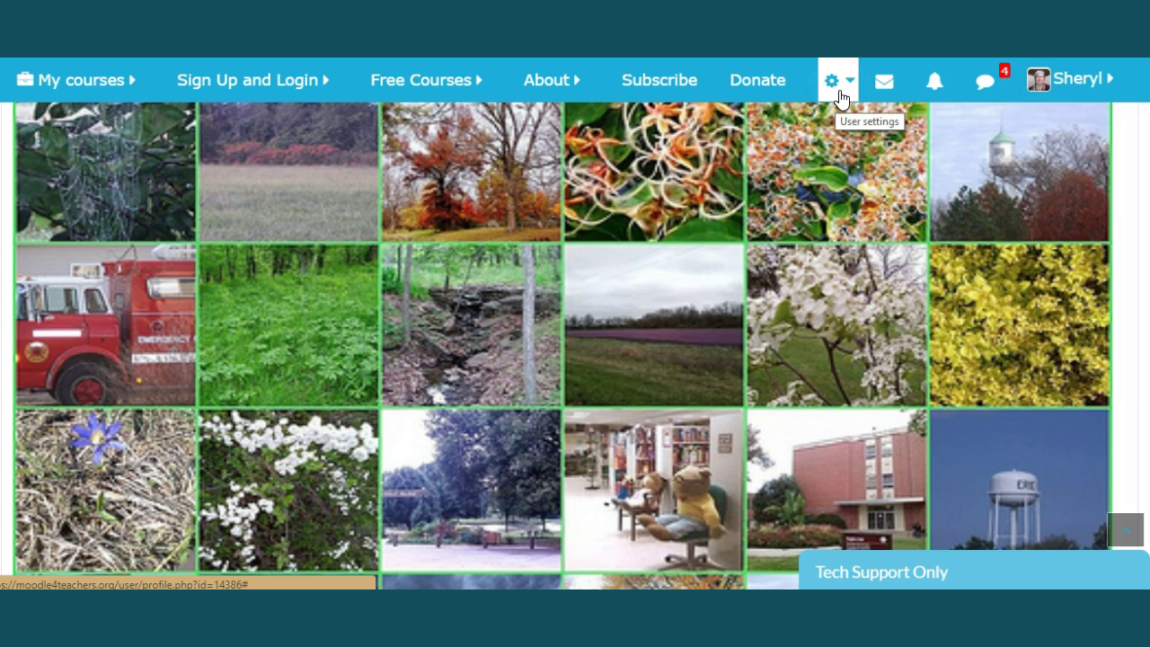
mouse_move(1087, 87)
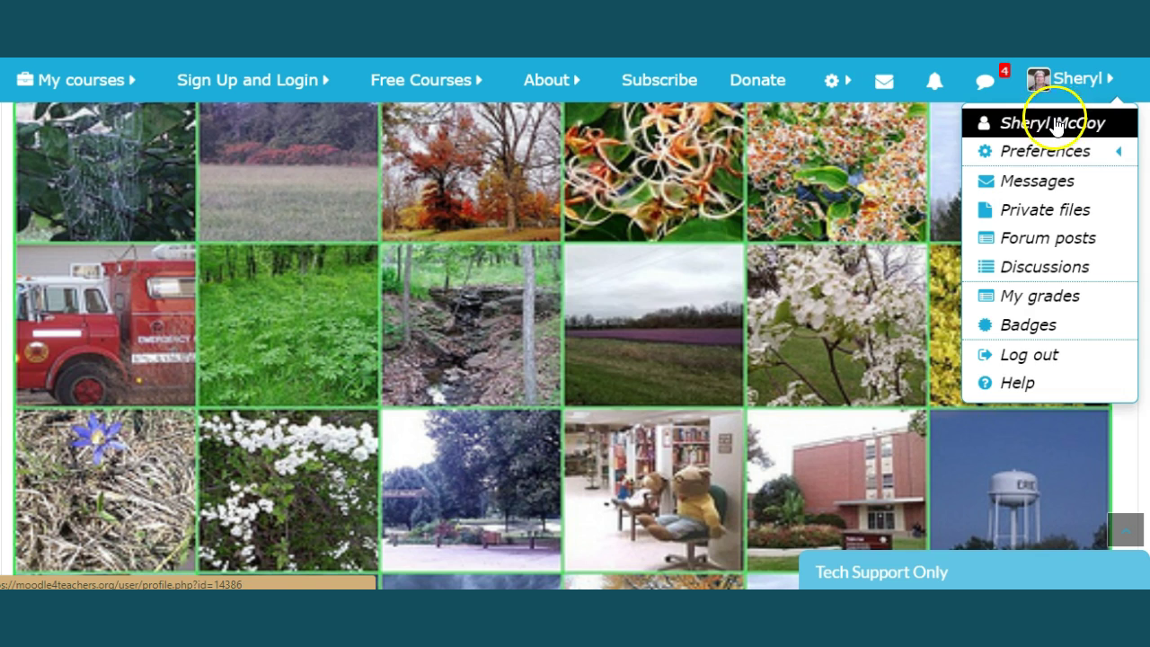